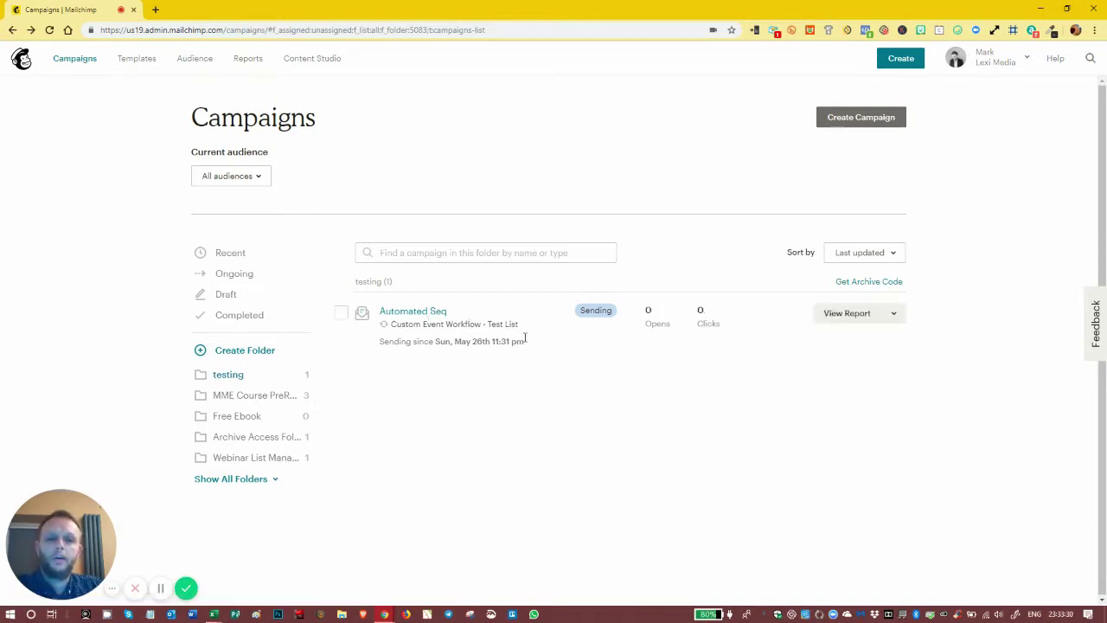
- Choose Edit for Automated Seq and scroll through its workflow emails in the Automation Builder
click(892, 315)
click(838, 347)
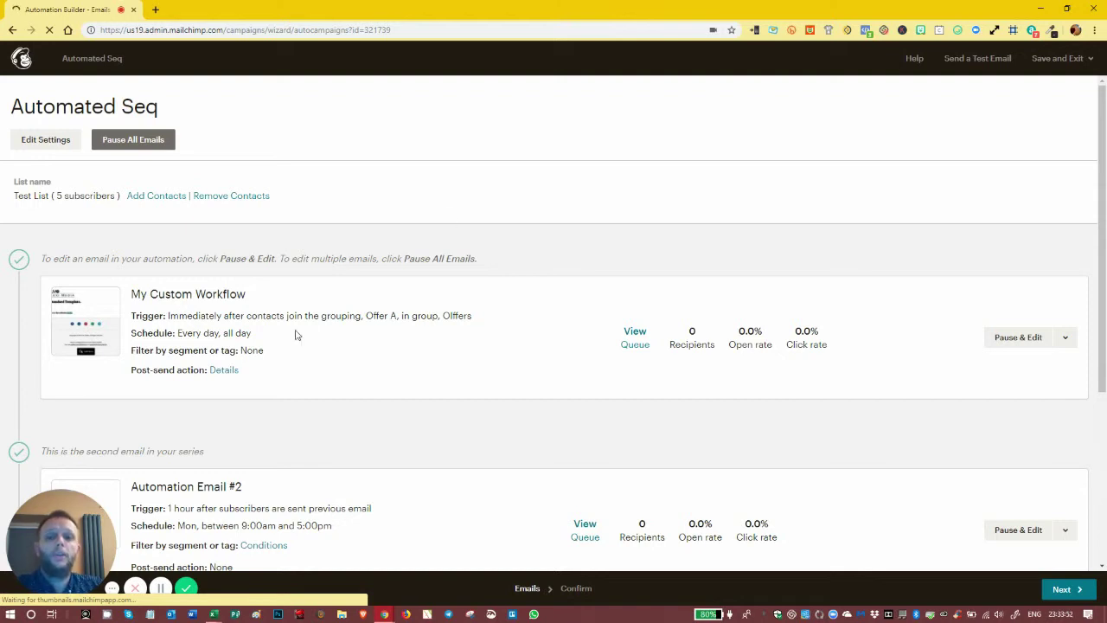
scroll(360, 409, down, 3)
scroll(360, 410, up, 3)
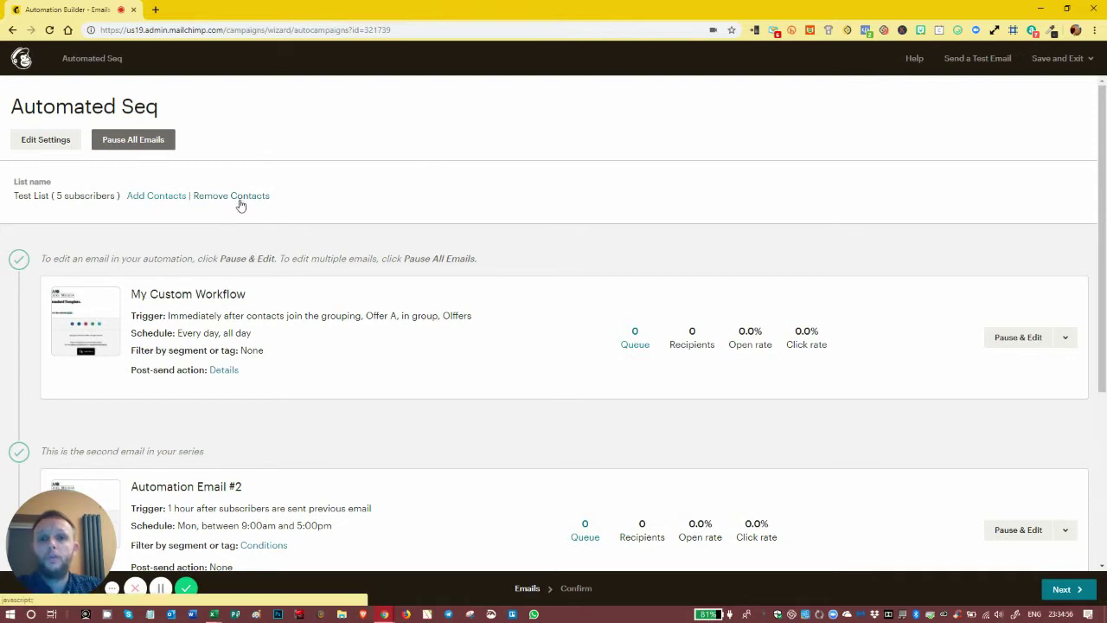
click(232, 198)
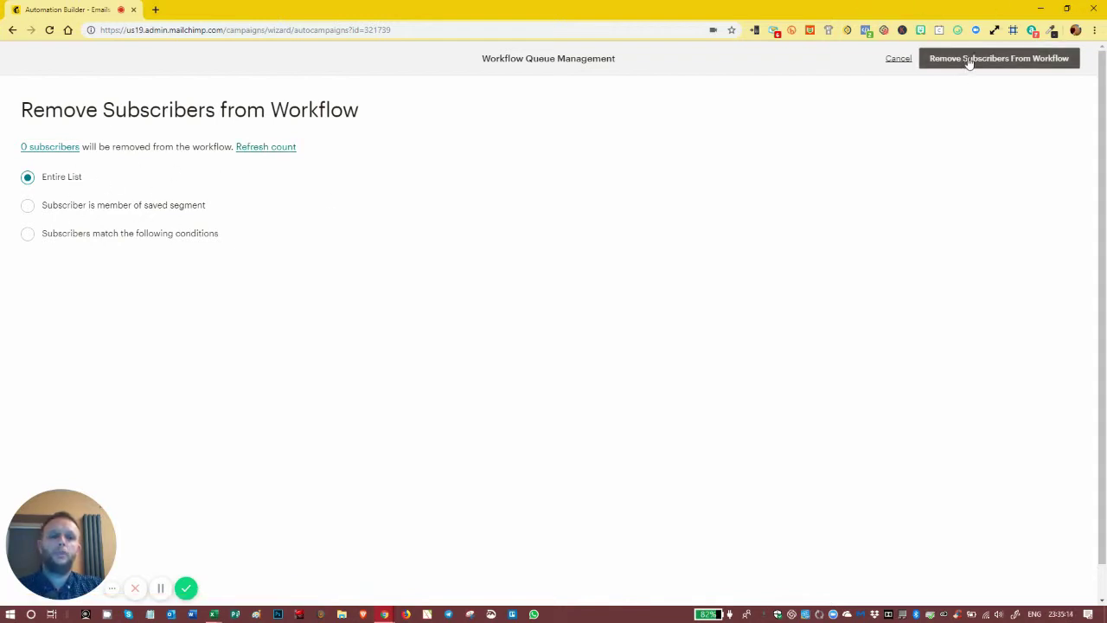
click(897, 61)
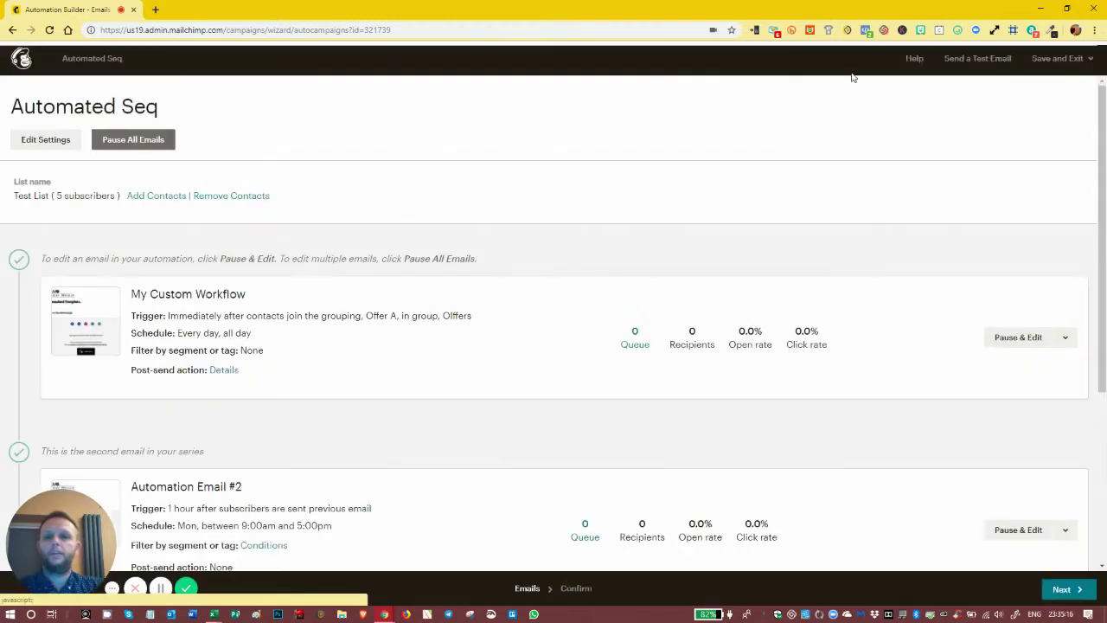
- Begin adding contacts, check the saved segment option, then switch to matching subscribers by conditions
click(143, 198)
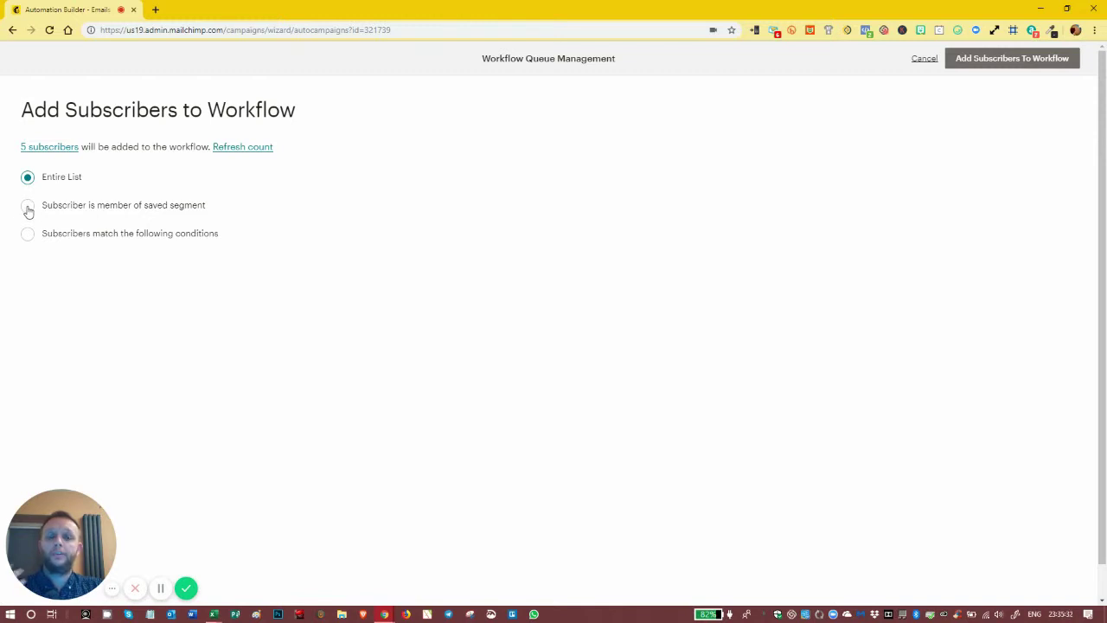
click(27, 207)
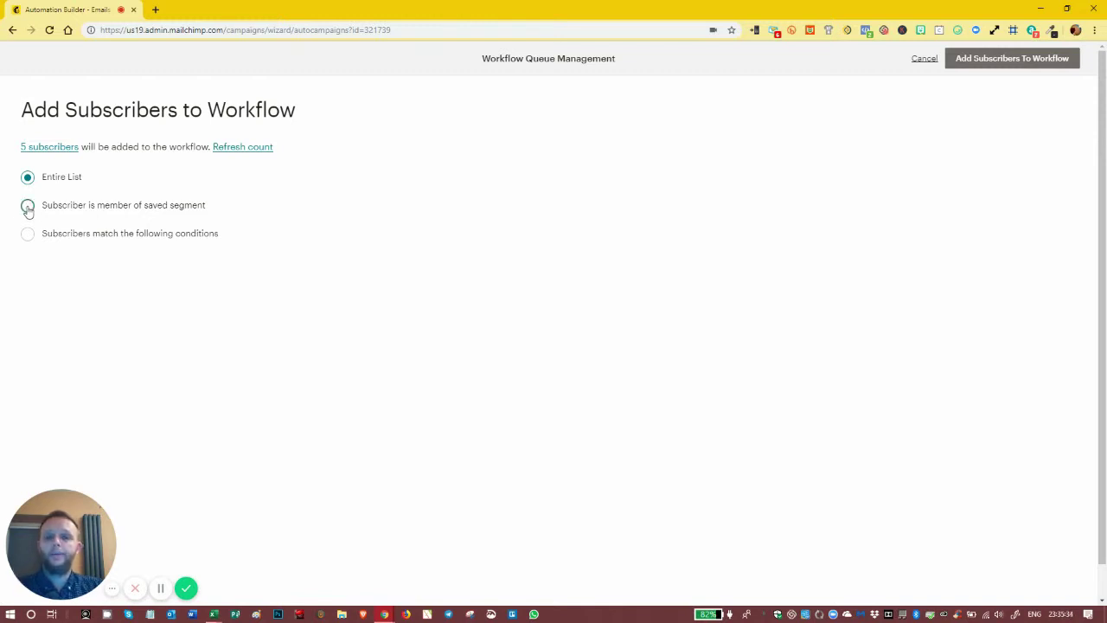
click(119, 240)
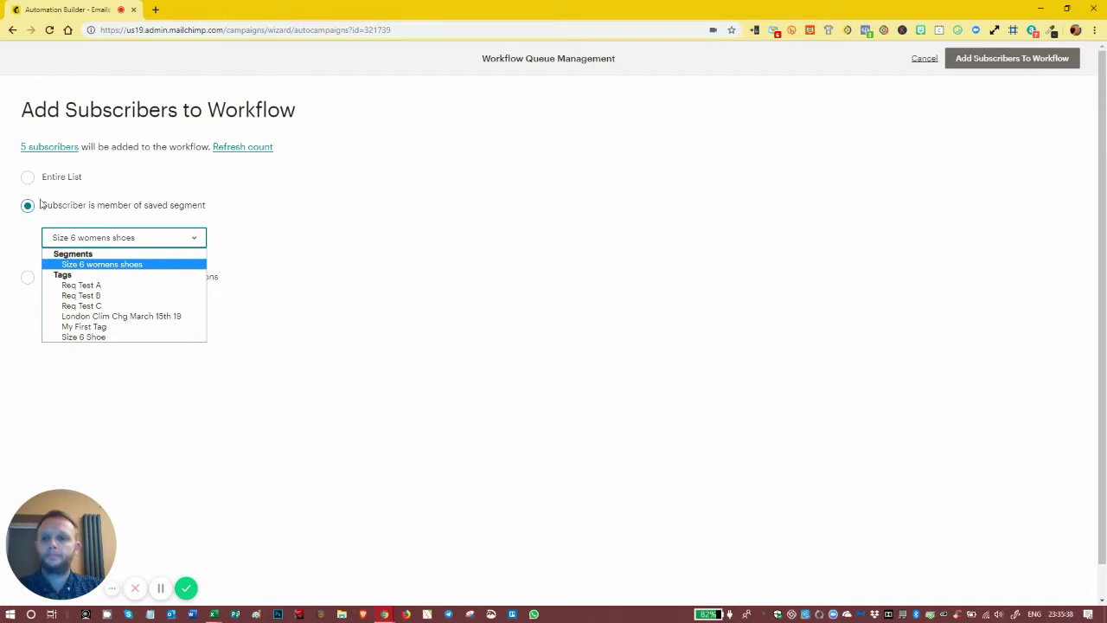
click(25, 216)
click(28, 278)
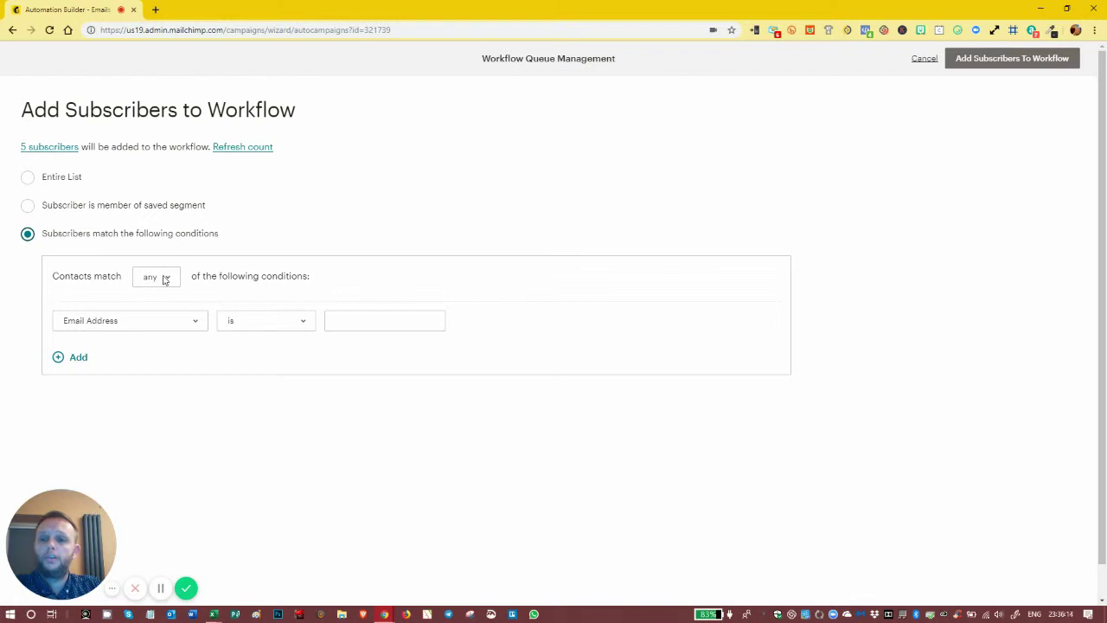
- Try Email Client, return the condition field to Email Address, and open its operator list
click(156, 325)
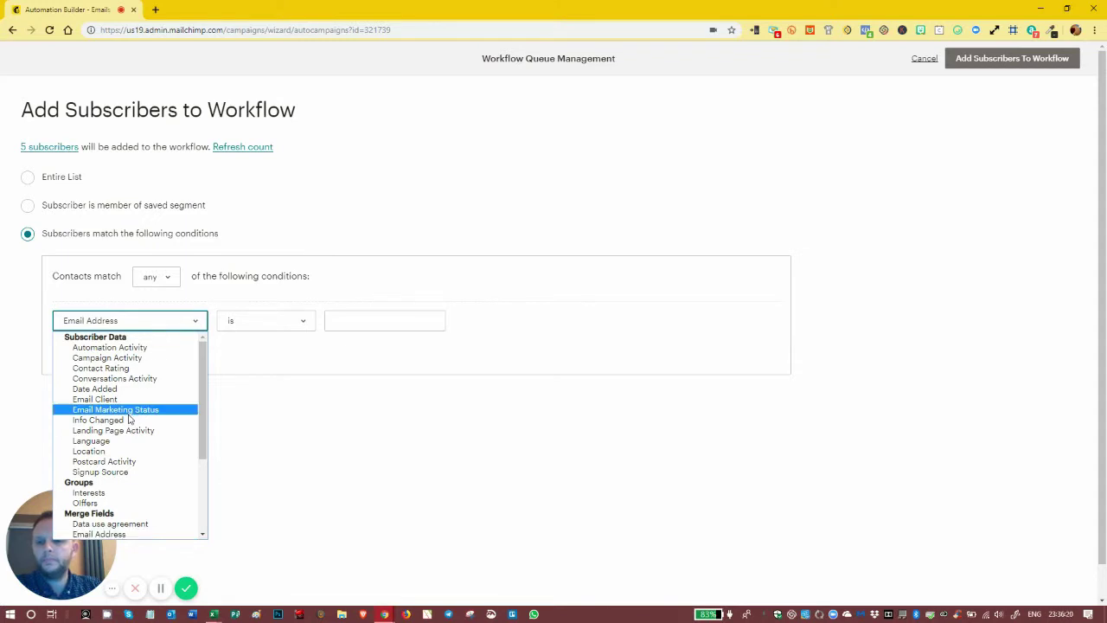
scroll(128, 422, down, 3)
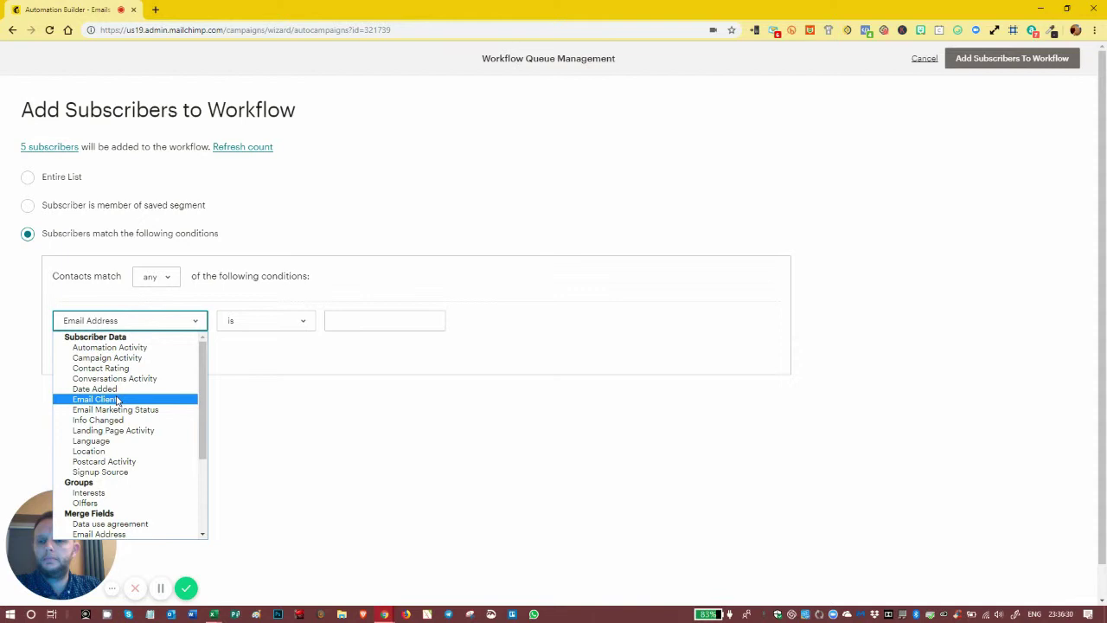
click(116, 399)
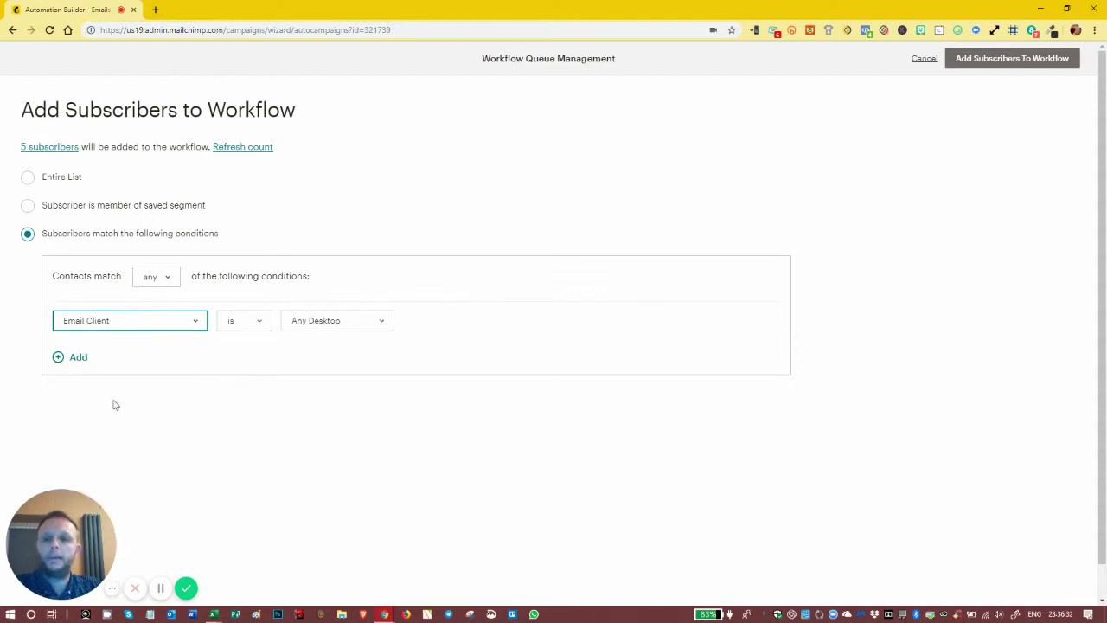
click(161, 329)
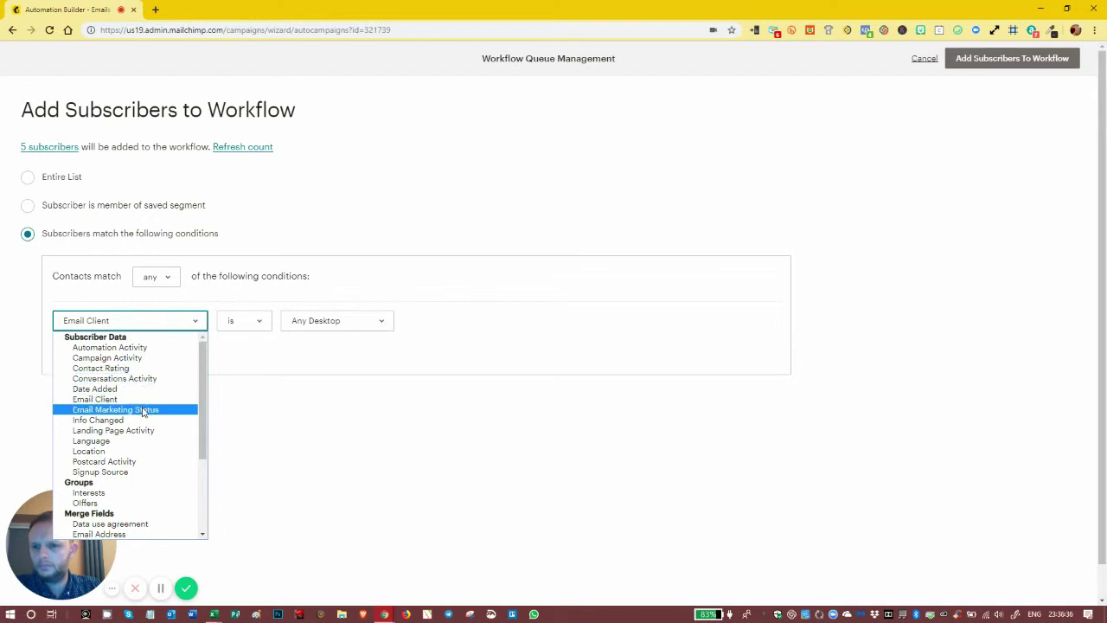
scroll(124, 490, down, 3)
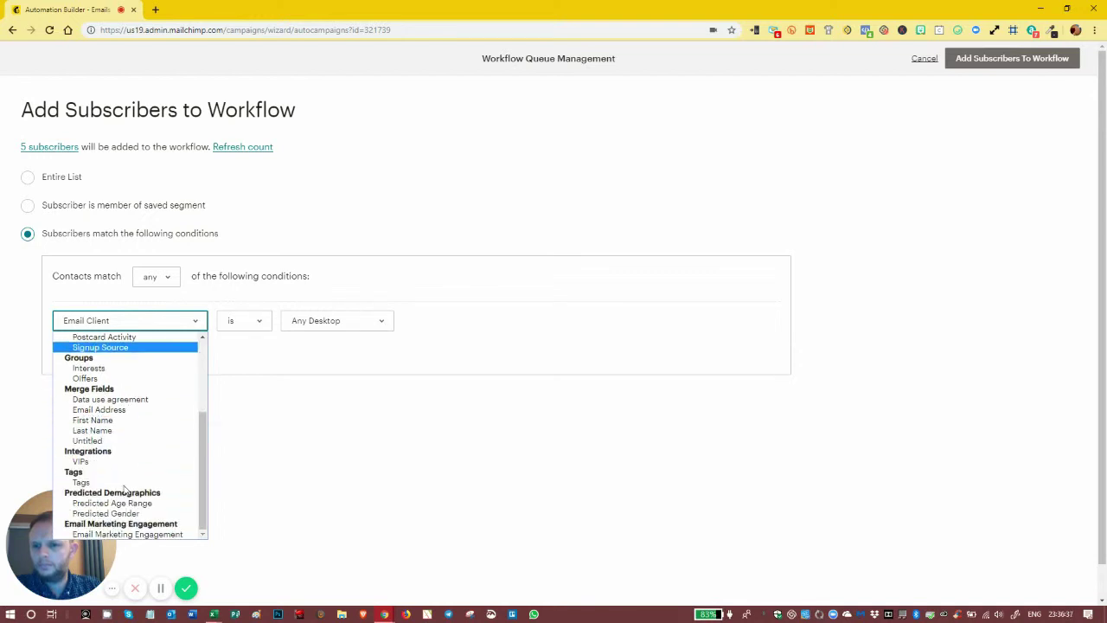
click(125, 410)
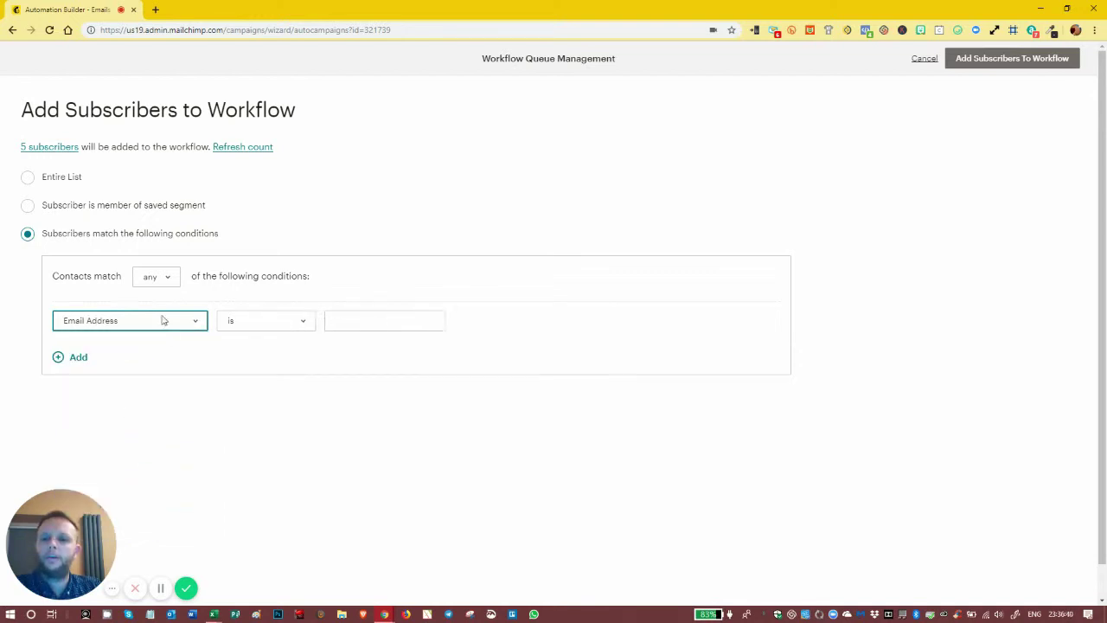
click(260, 318)
click(349, 316)
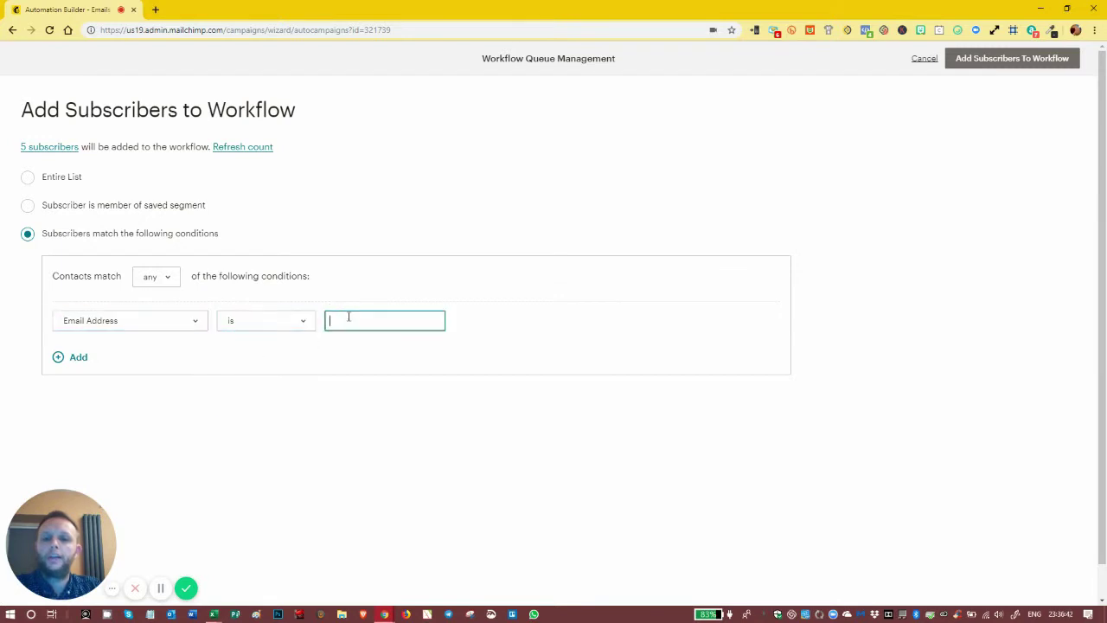
click(281, 328)
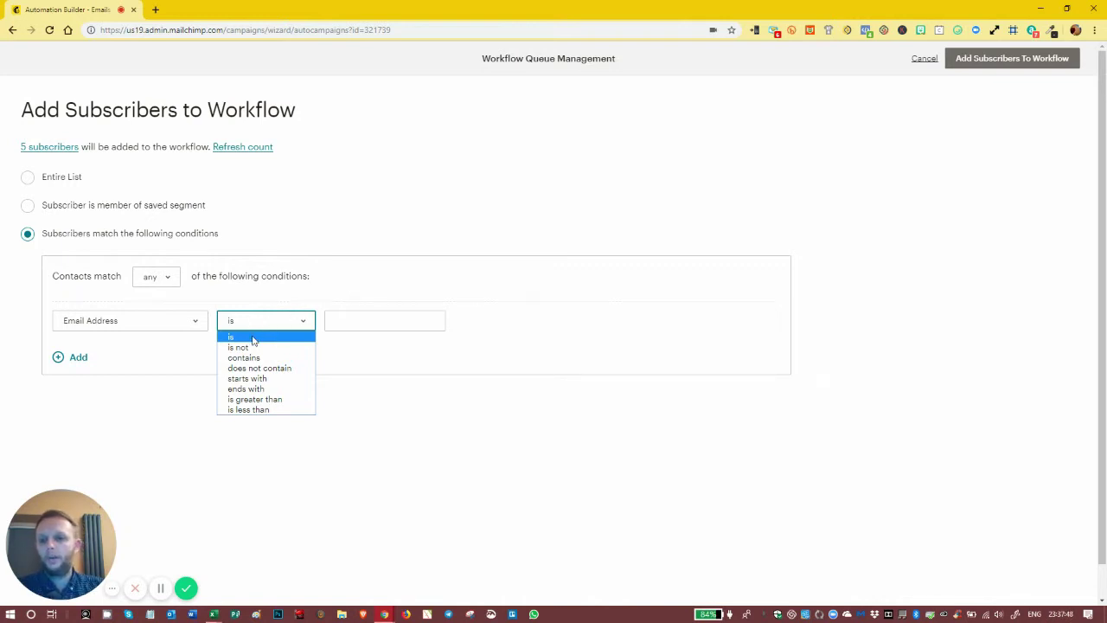
- Set the operator to contains and enter jobloggsfurniture.com as the condition value
click(248, 360)
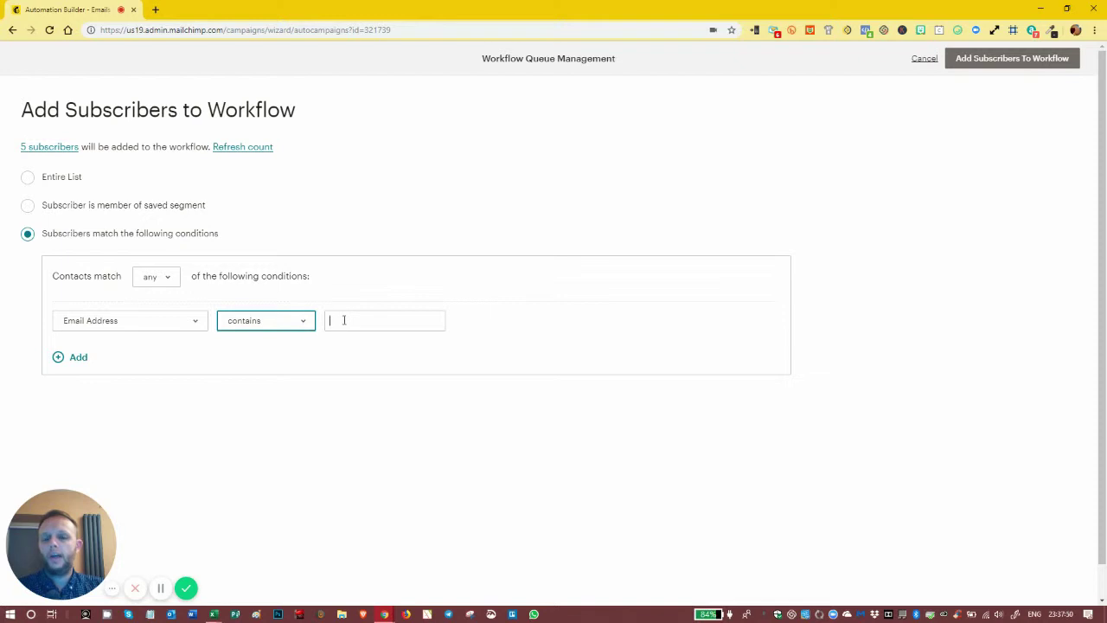
click(343, 320)
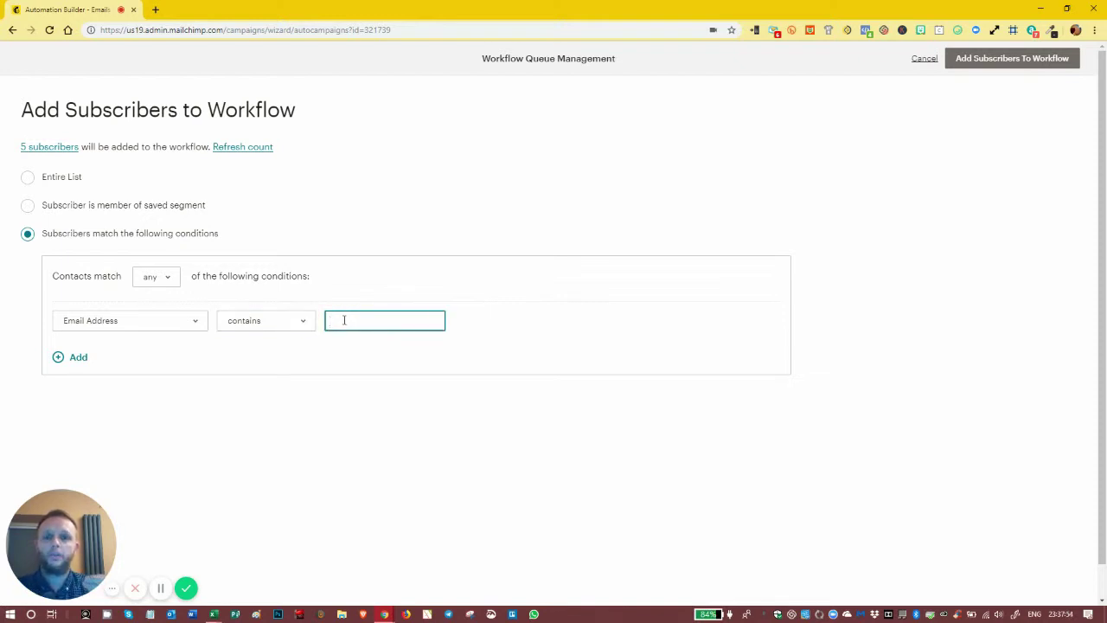
text(joblogg)
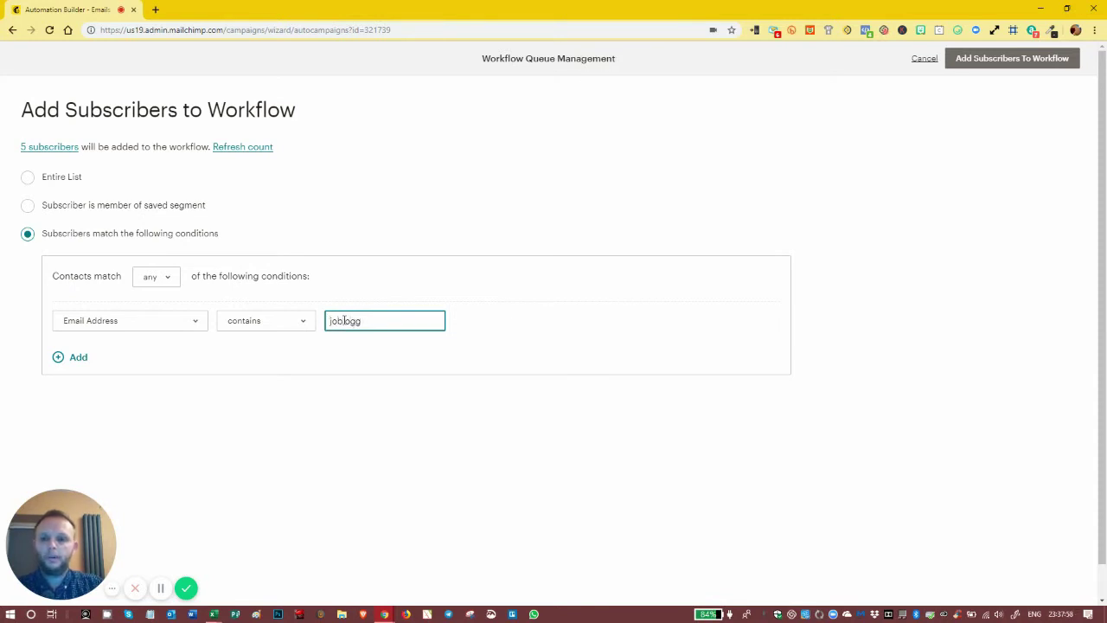
text(sfurni)
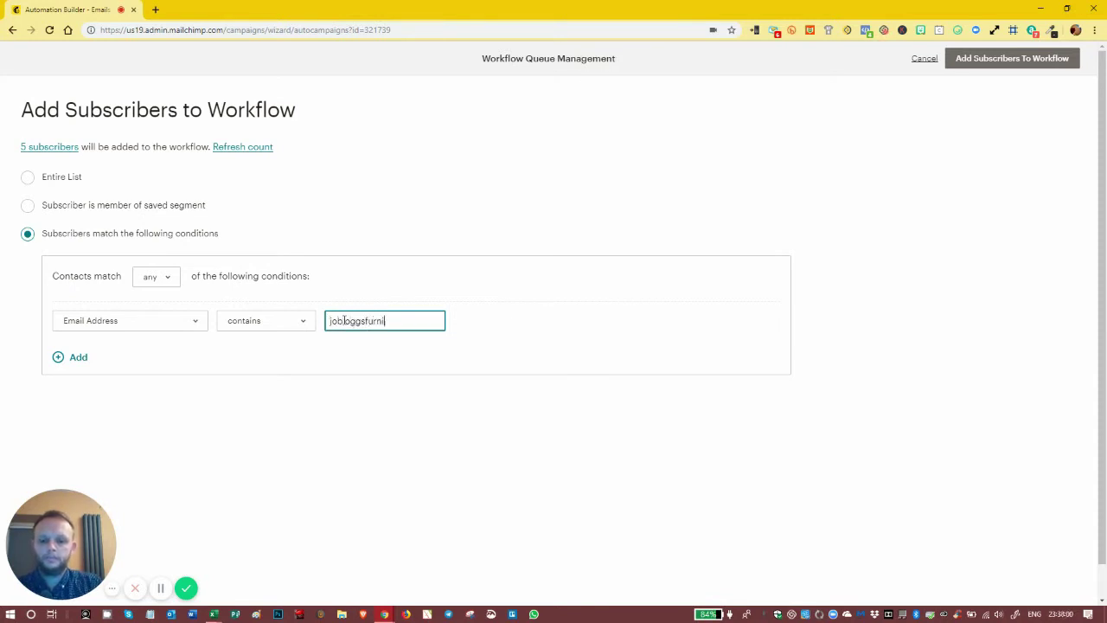
text(ture.com)
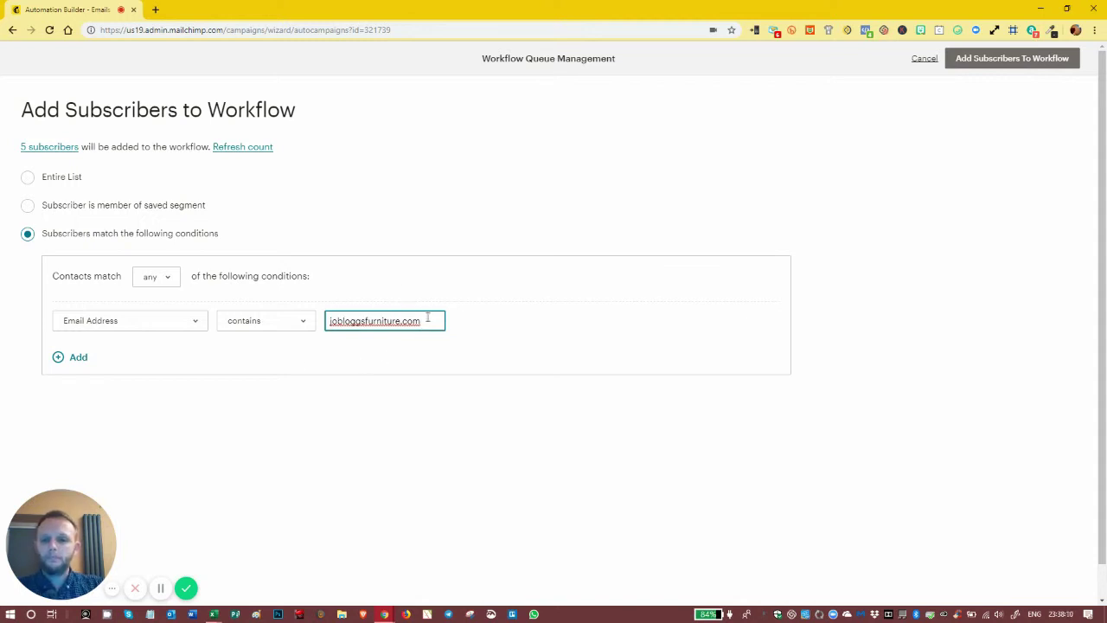
click(283, 323)
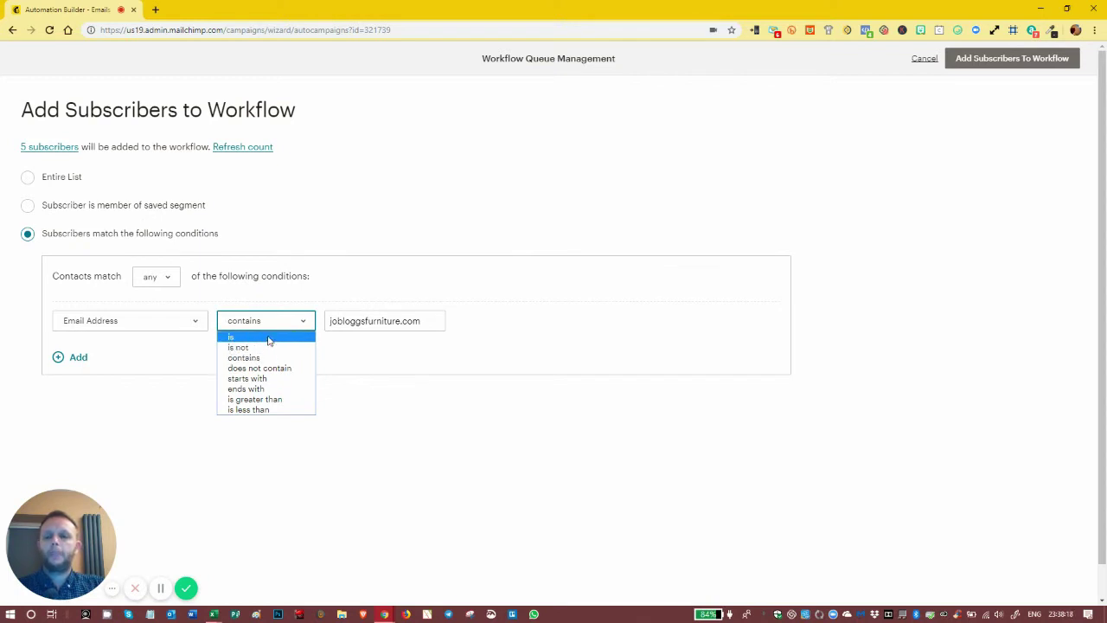
click(407, 321)
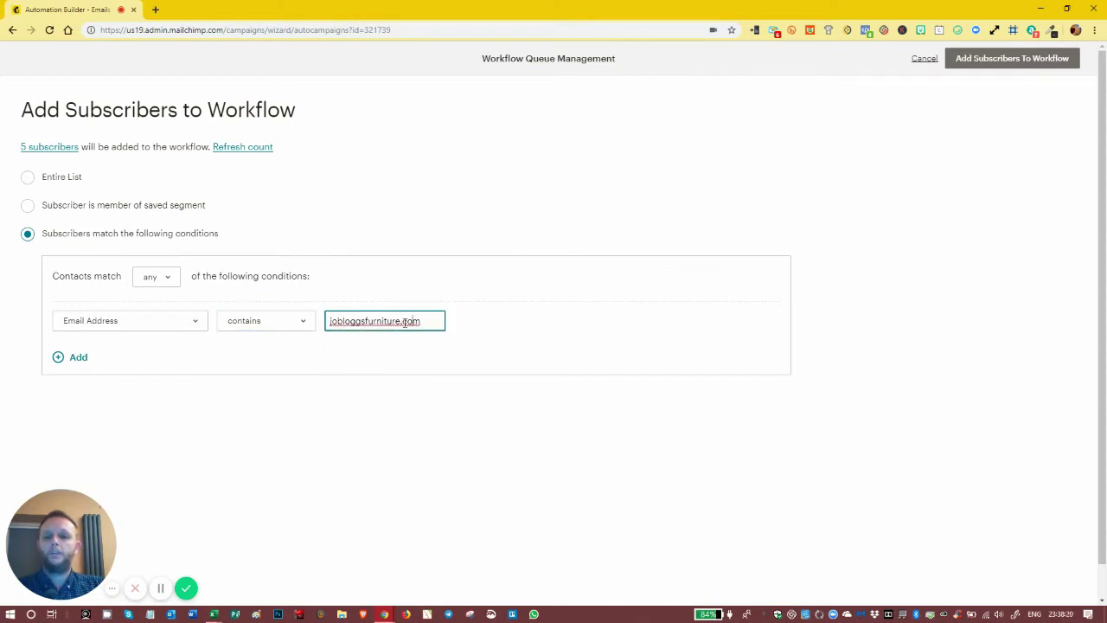
- Switch the operator back to 'is', then trim the address so only jobloggsfurniture.com remains
click(269, 324)
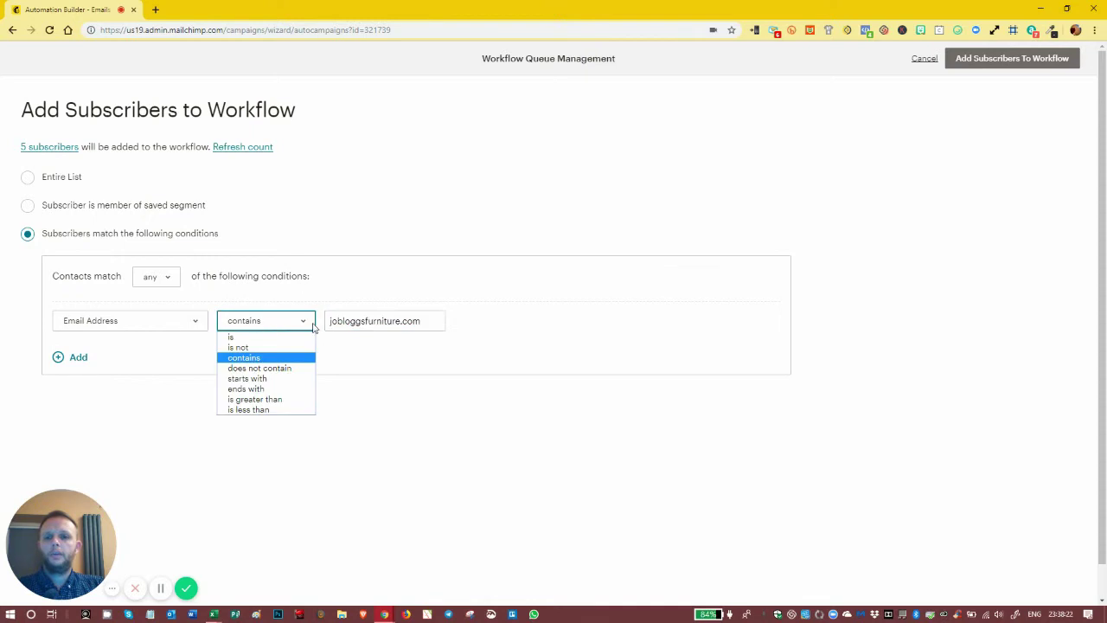
click(250, 337)
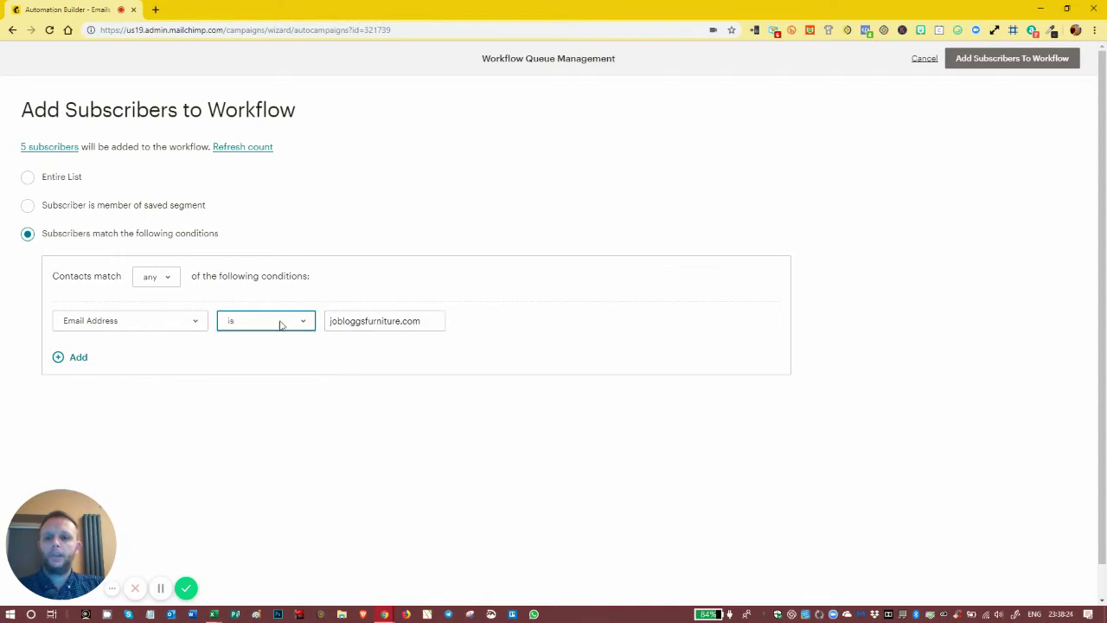
click(328, 321)
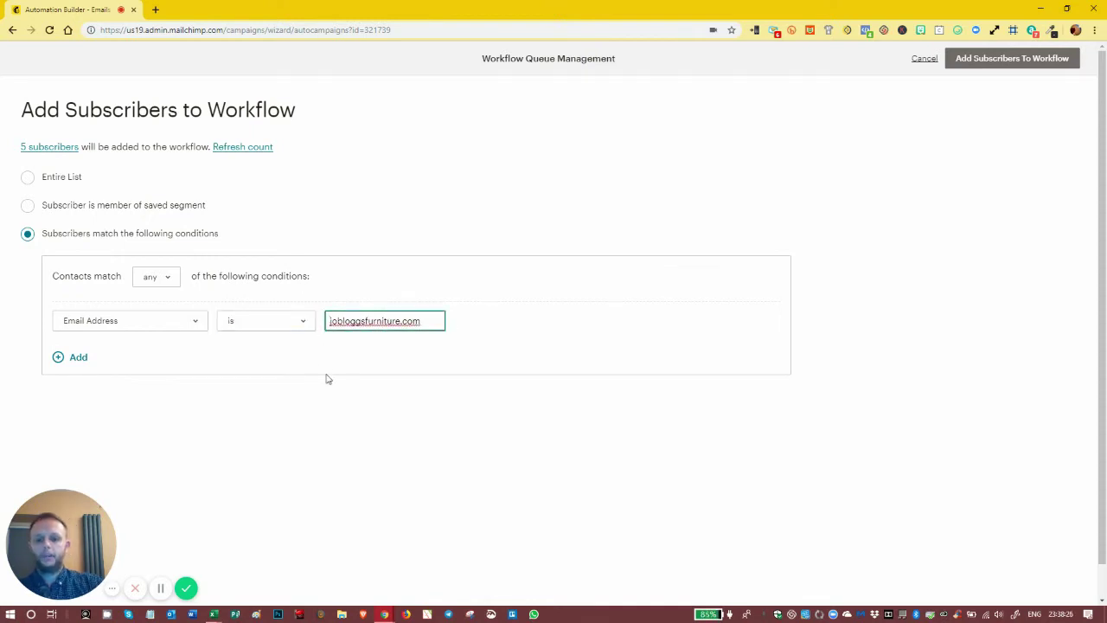
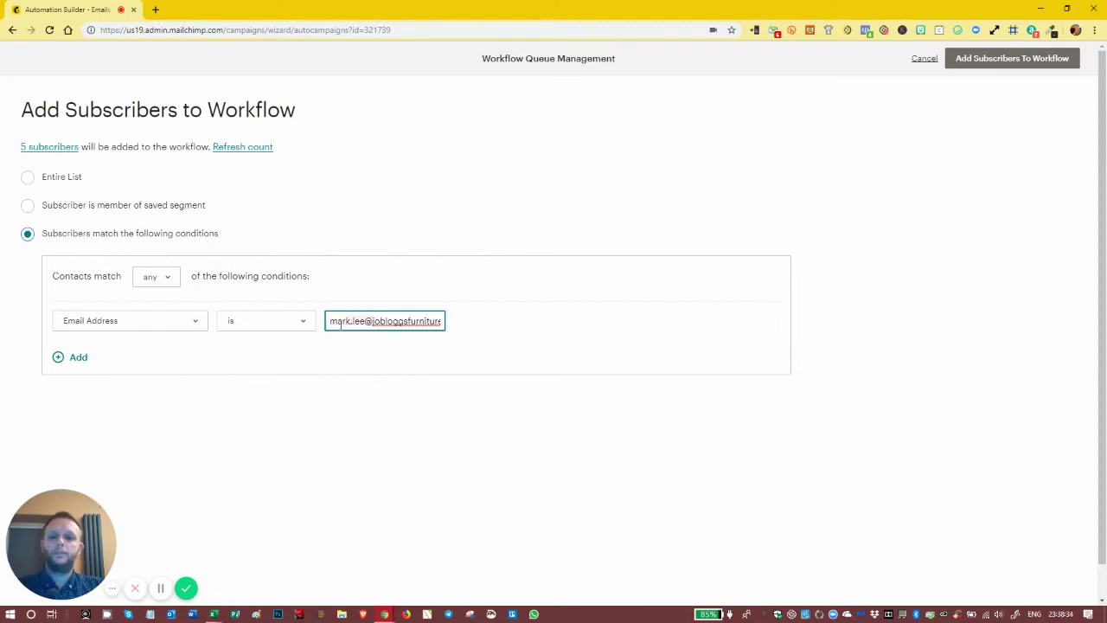
- Change the operator to contains again, then add and remove an extra condition row
click(289, 326)
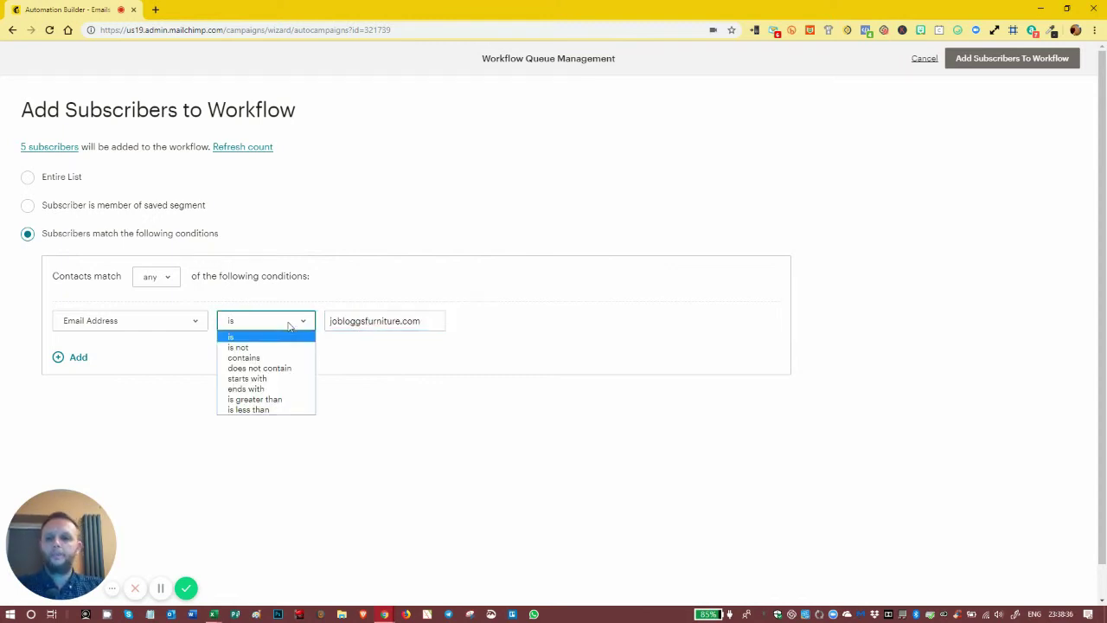
click(265, 357)
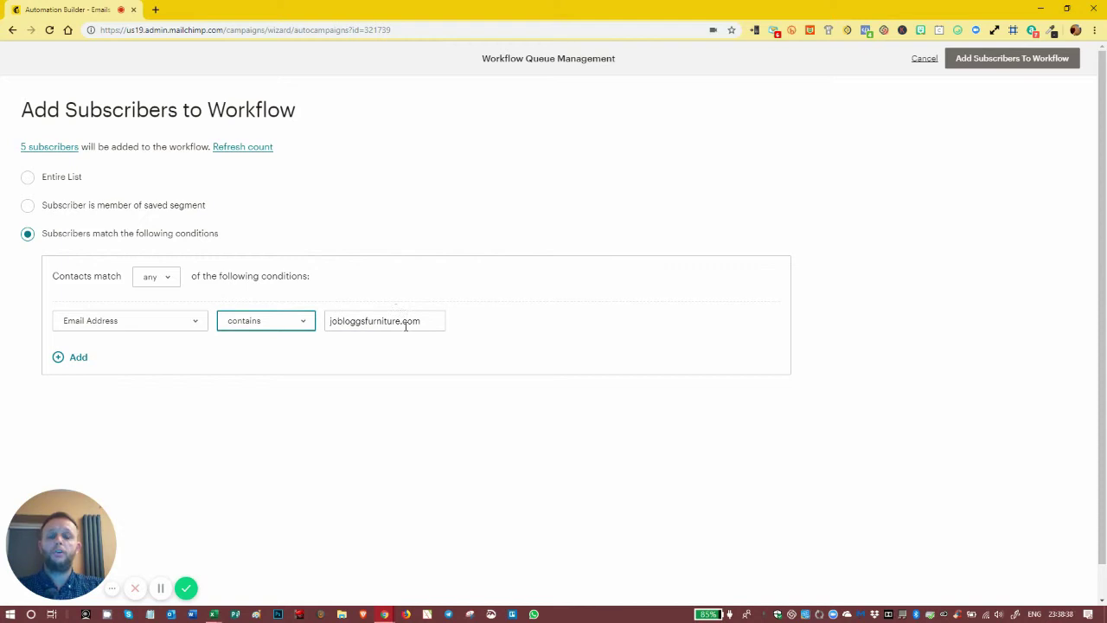
click(80, 359)
click(95, 357)
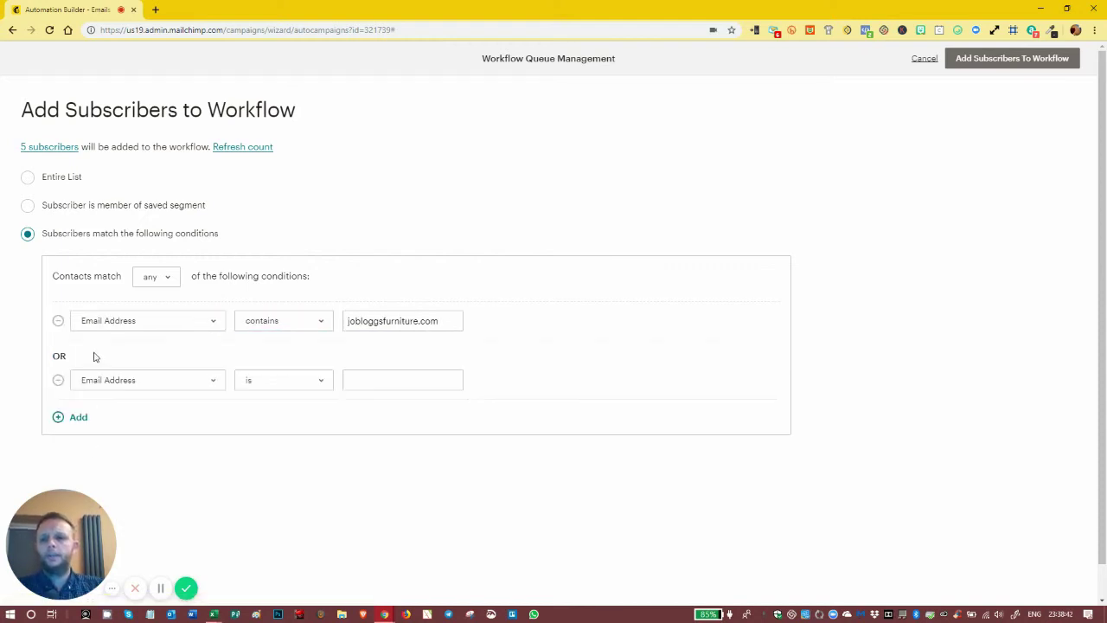
click(55, 381)
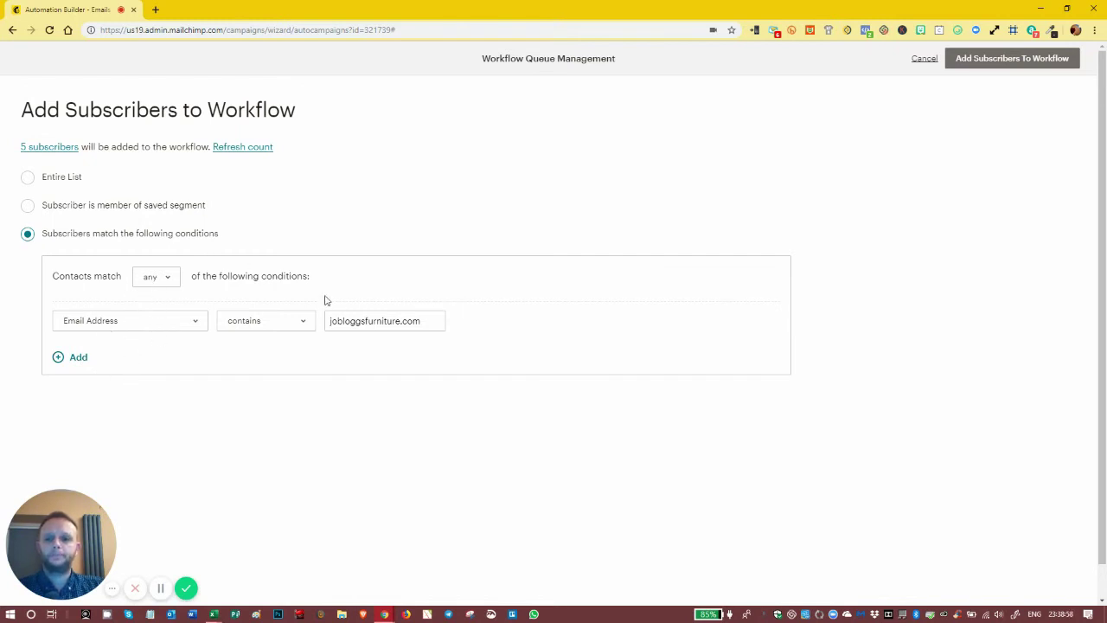
- Refresh the count and preview recipients, confirming zero subscribers match jobloggsfurniture.com
click(246, 149)
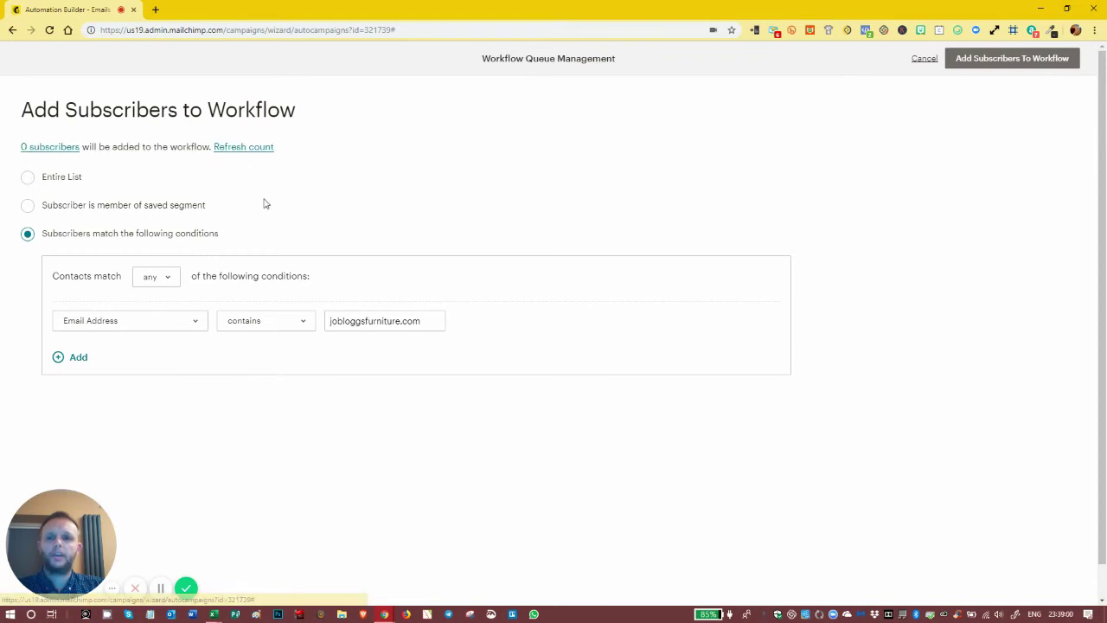
click(67, 149)
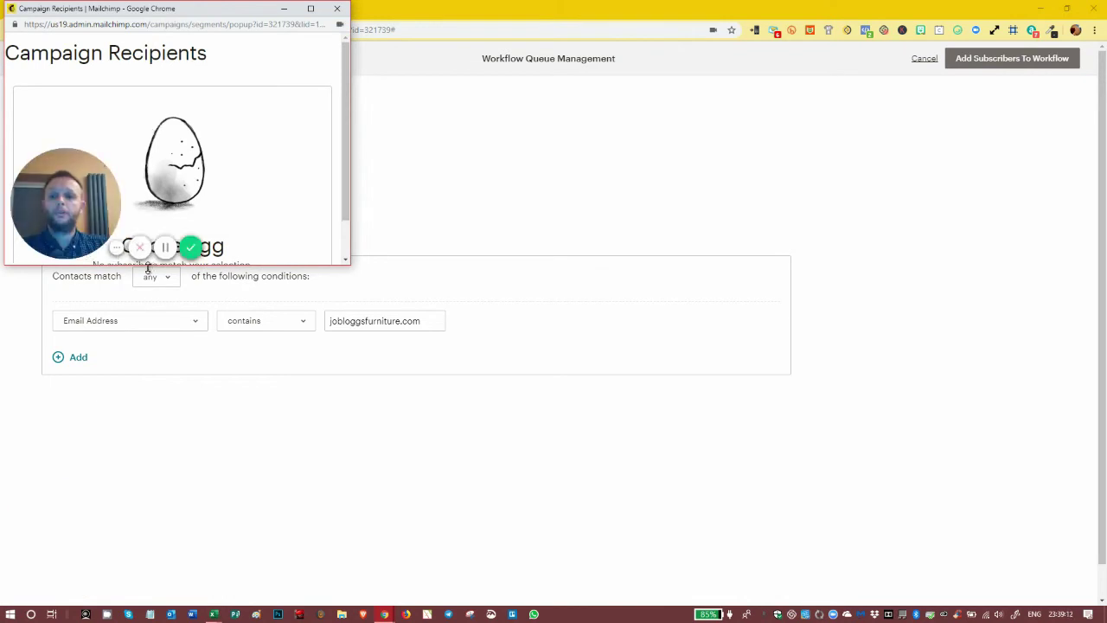
drag(148, 265, 182, 568)
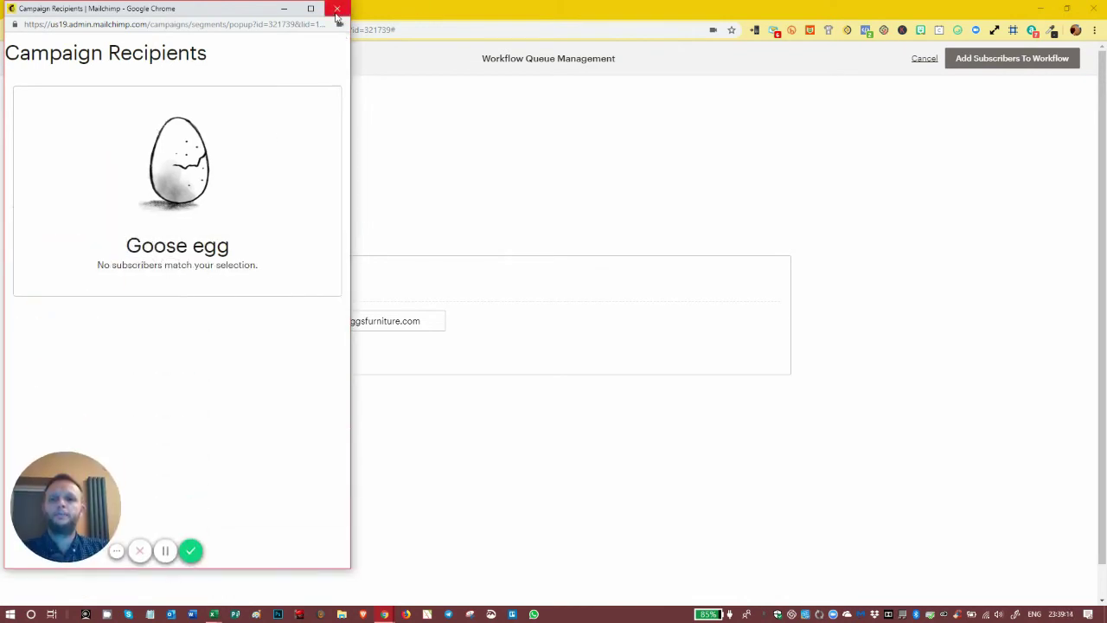
click(336, 10)
- Switch to Entire List, refresh the count to 5, and review the recipients preview
click(27, 178)
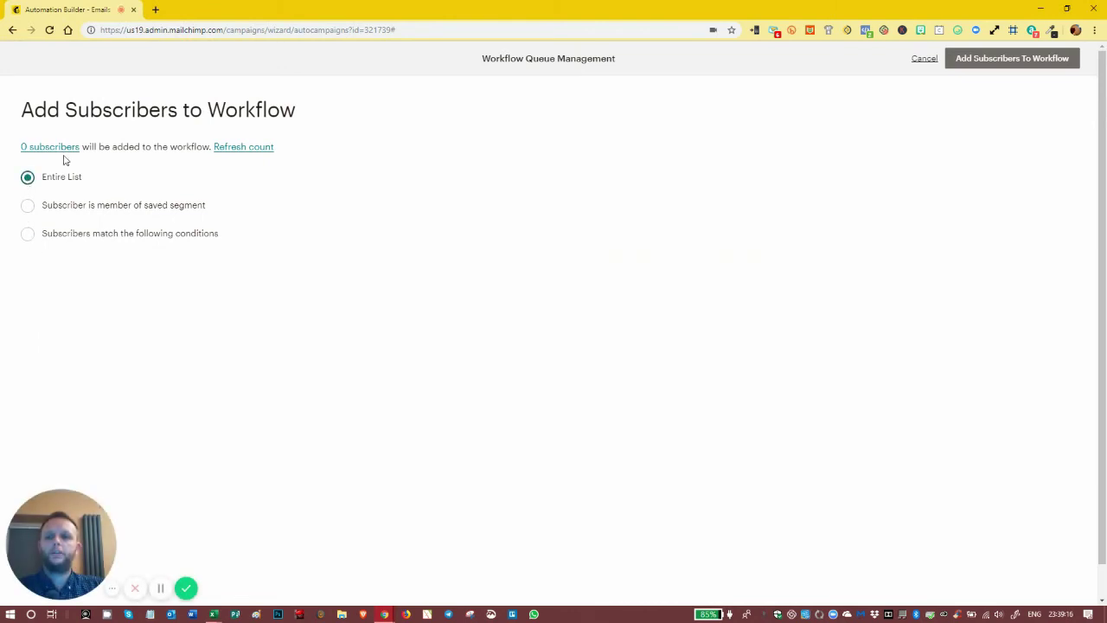
click(250, 153)
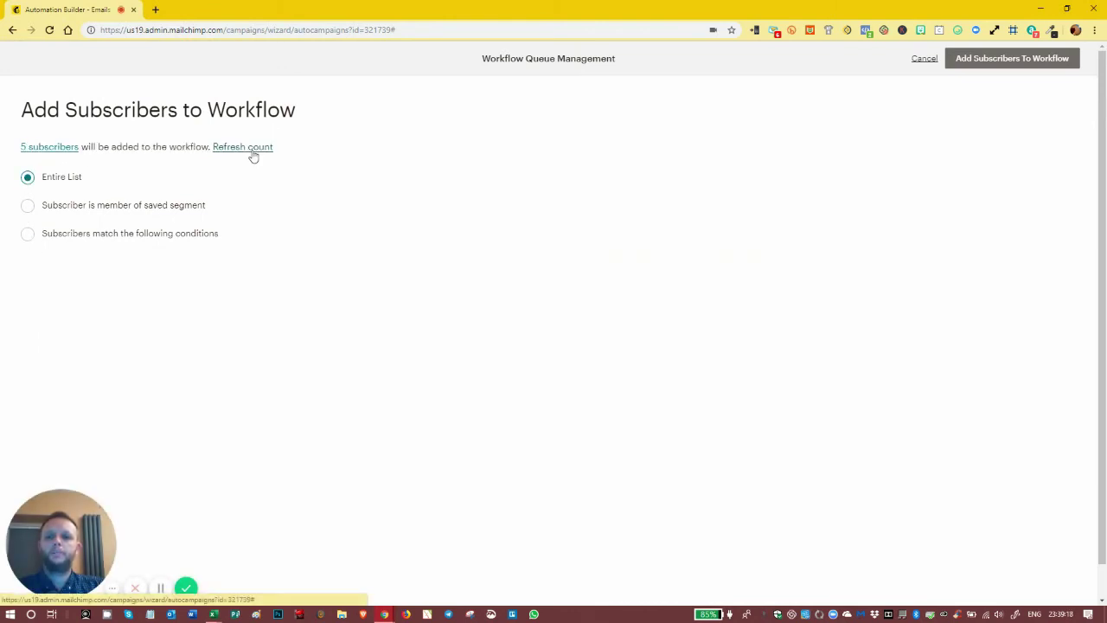
click(52, 149)
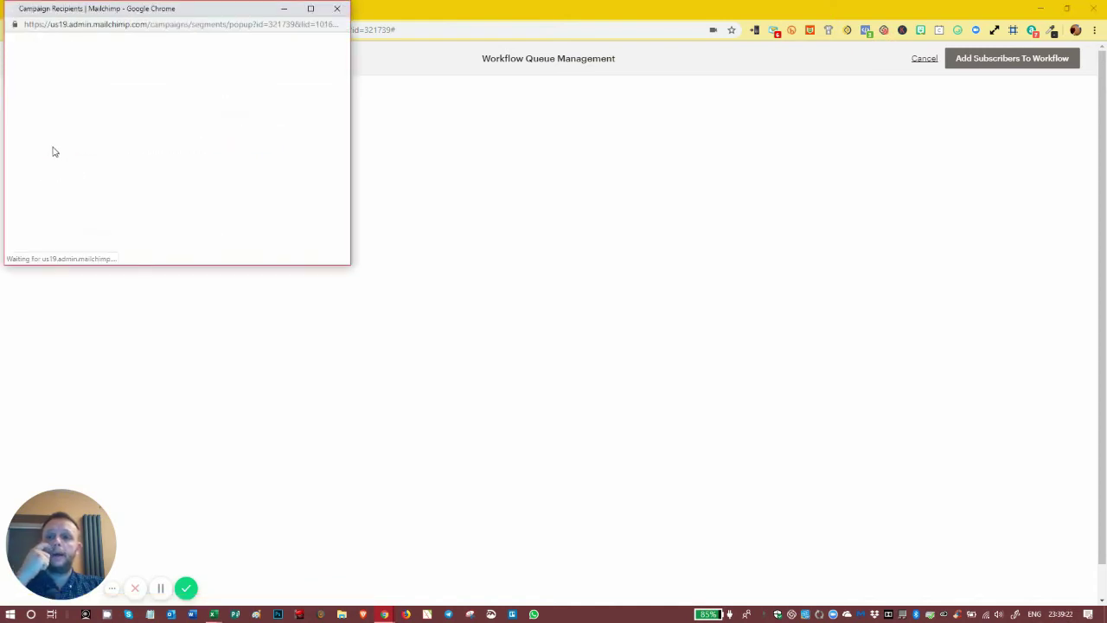
drag(146, 264, 136, 548)
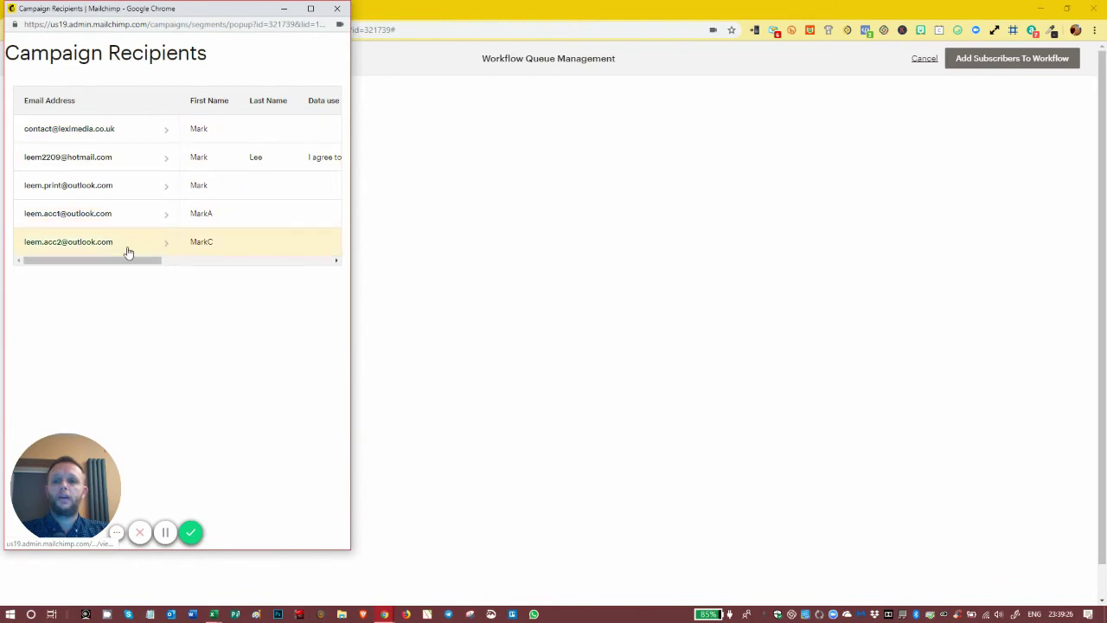
mouse_move(116, 260)
mouse_down()
mouse_move(139, 267)
mouse_move(96, 267)
mouse_up()
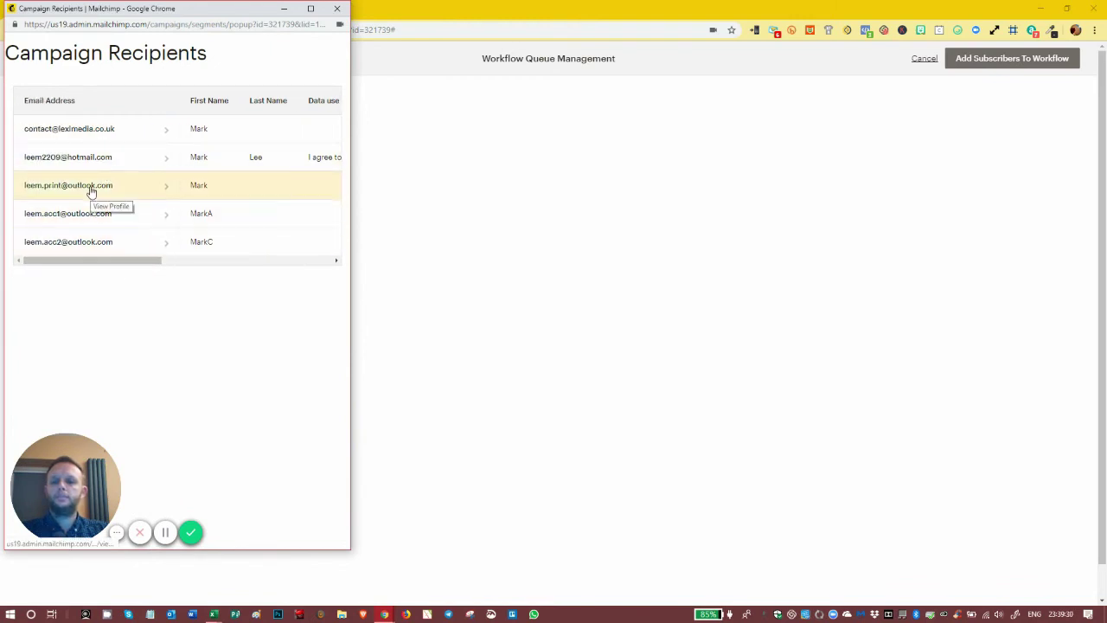
click(336, 10)
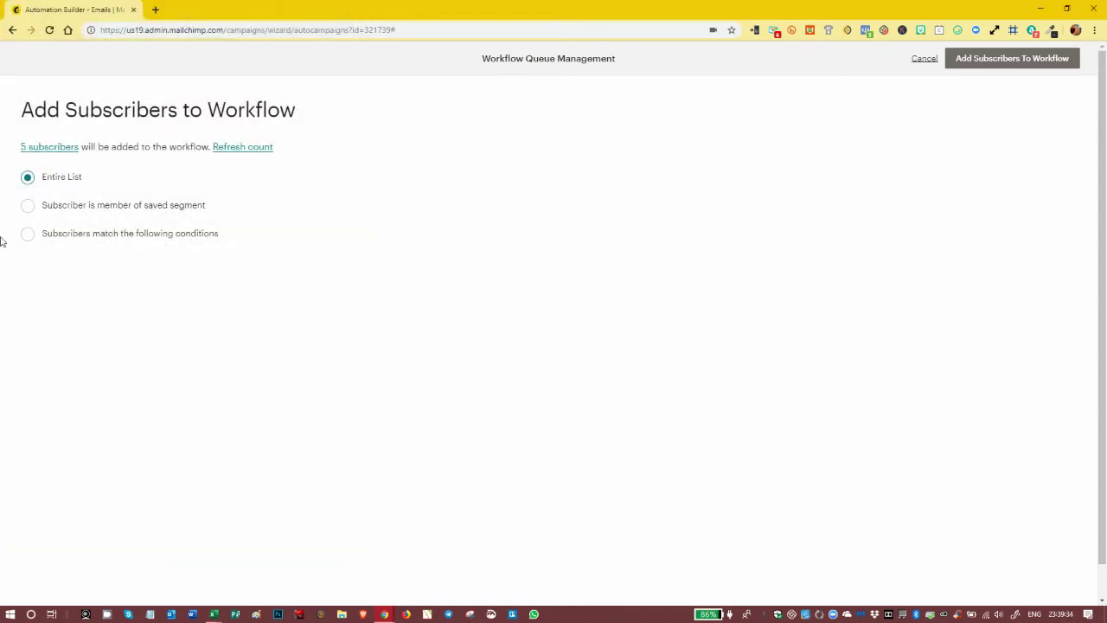
- Match subscribers by conditions with Email Address contains outlook.com
click(28, 235)
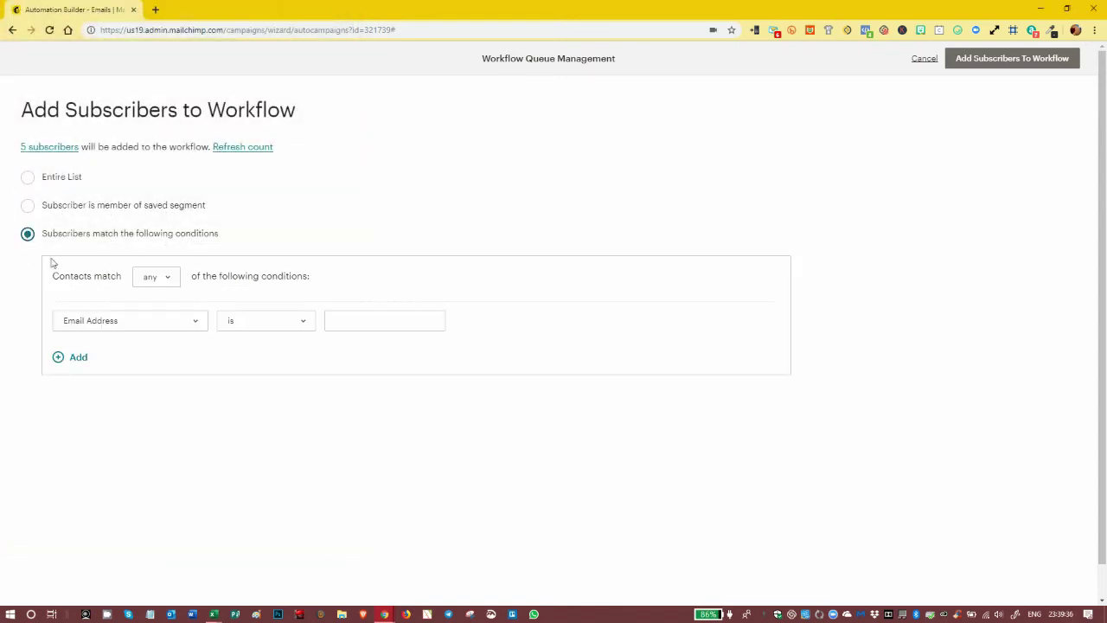
click(261, 325)
click(247, 361)
click(350, 317)
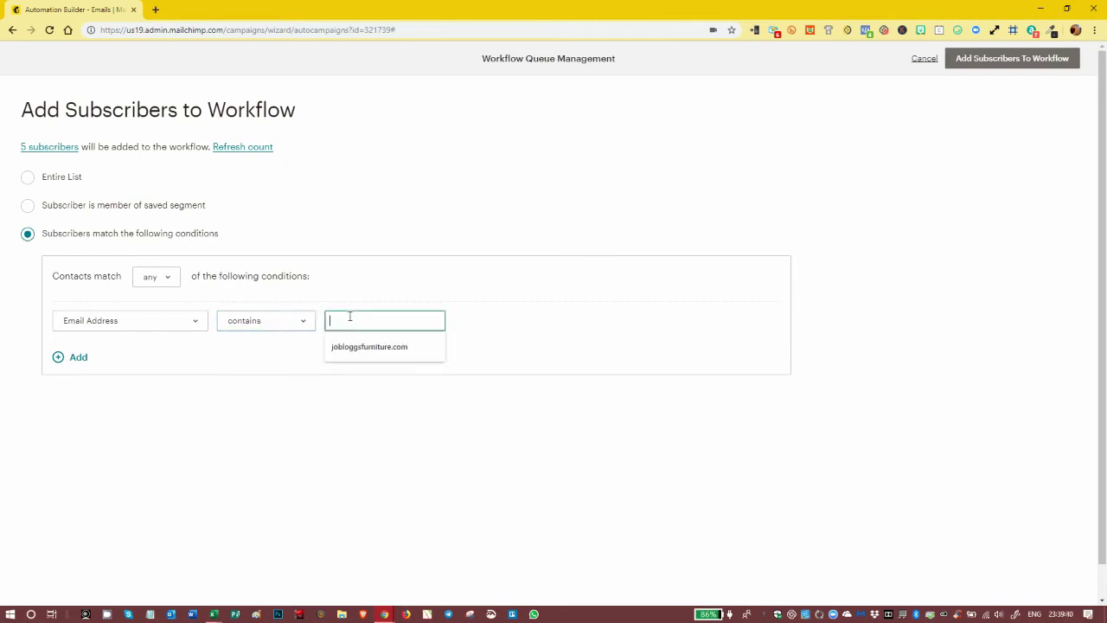
text(outlook.com)
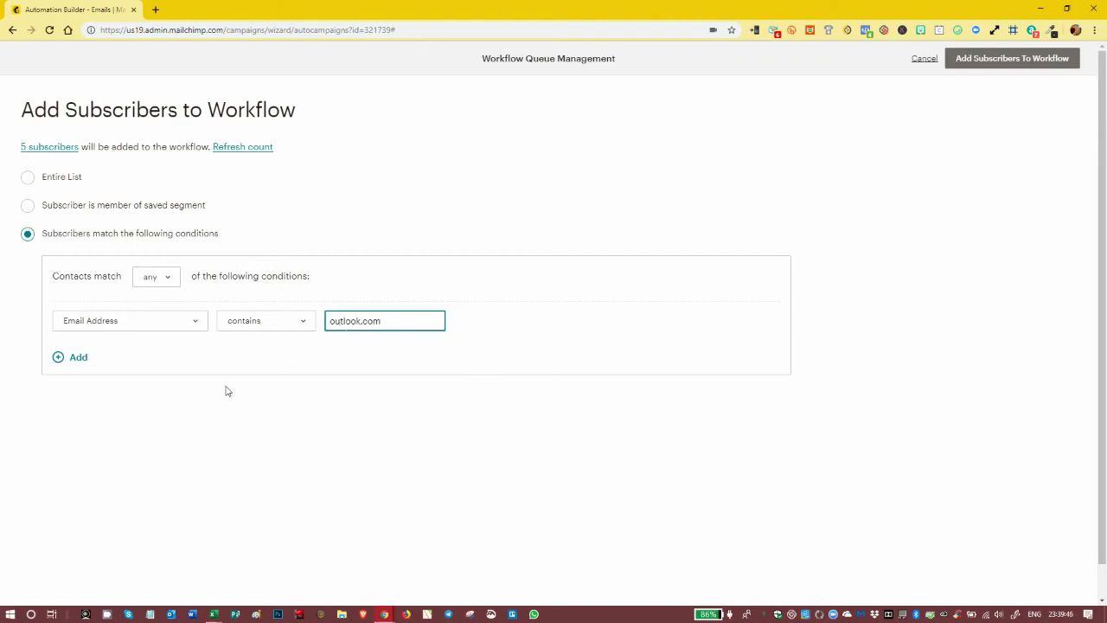
click(400, 405)
- Refresh the count and preview the 3 matching outlook.com recipients
click(241, 148)
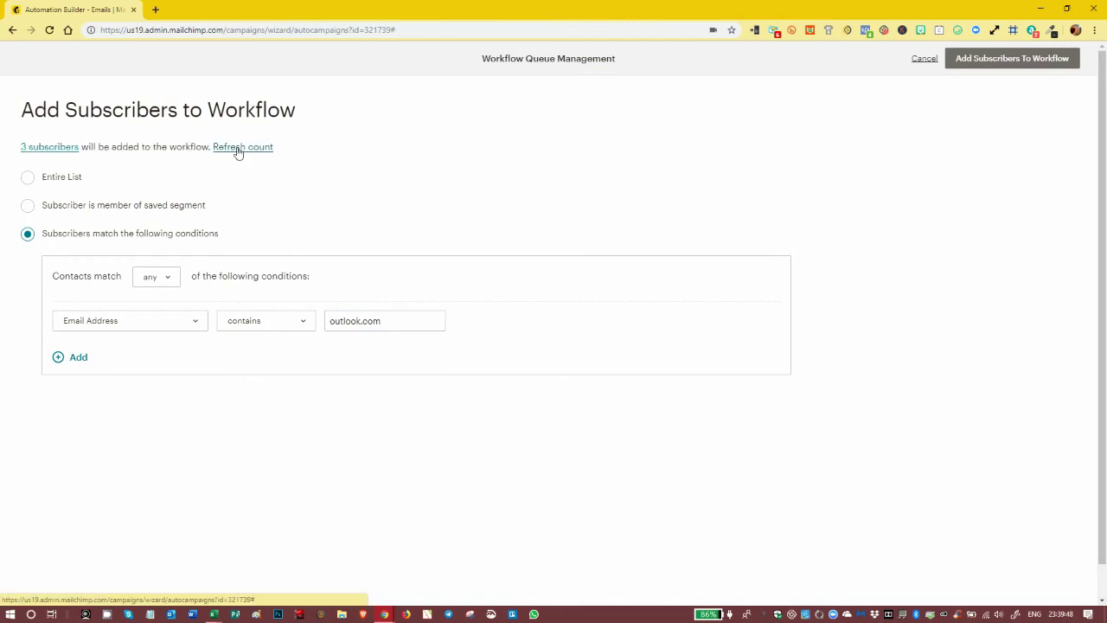
click(50, 147)
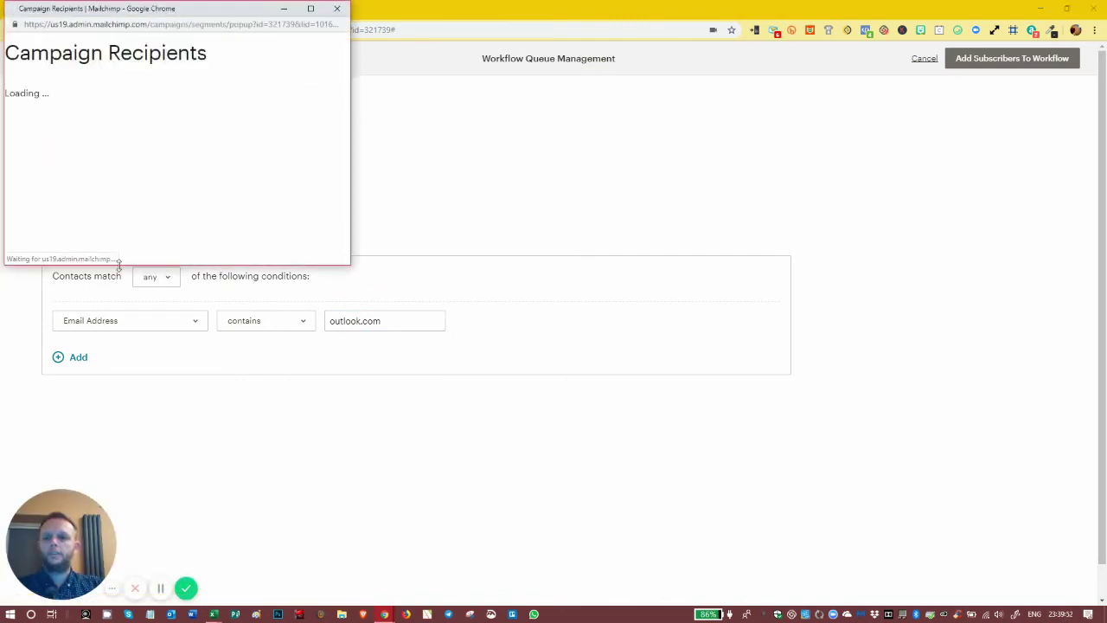
drag(118, 262, 112, 540)
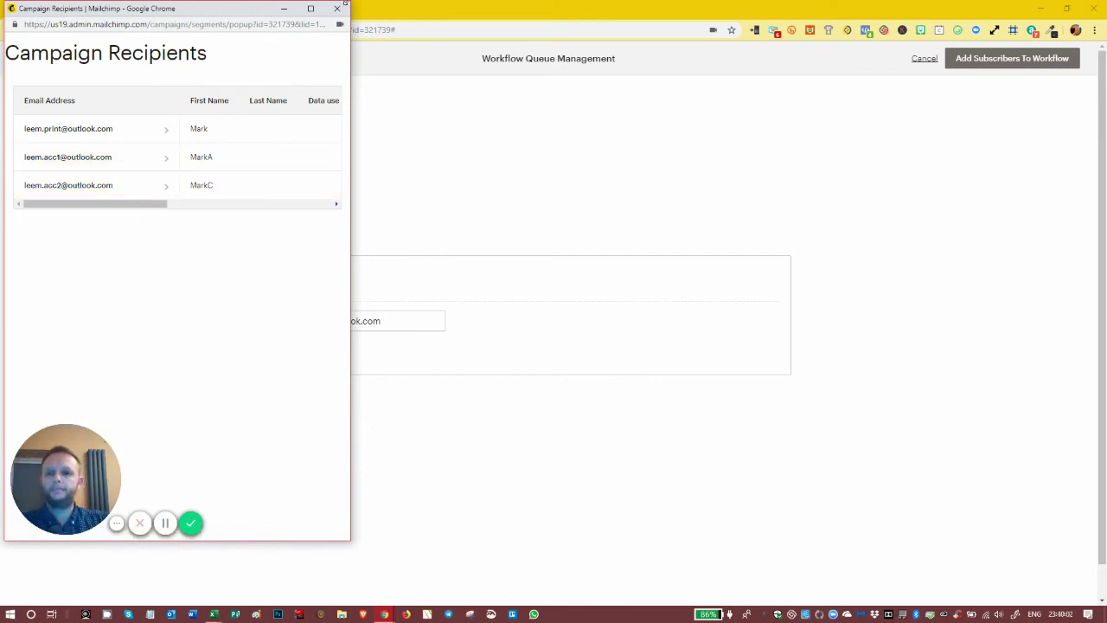
click(337, 9)
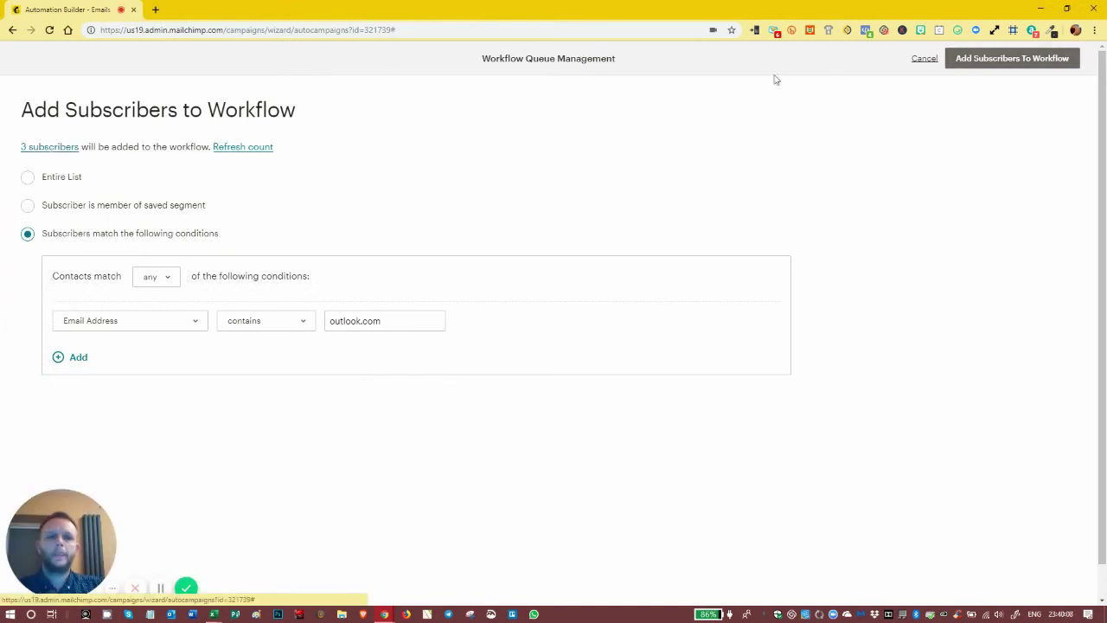
- Add the 3 outlook.com subscribers to the workflow and review Automated Seq's three emails
click(999, 62)
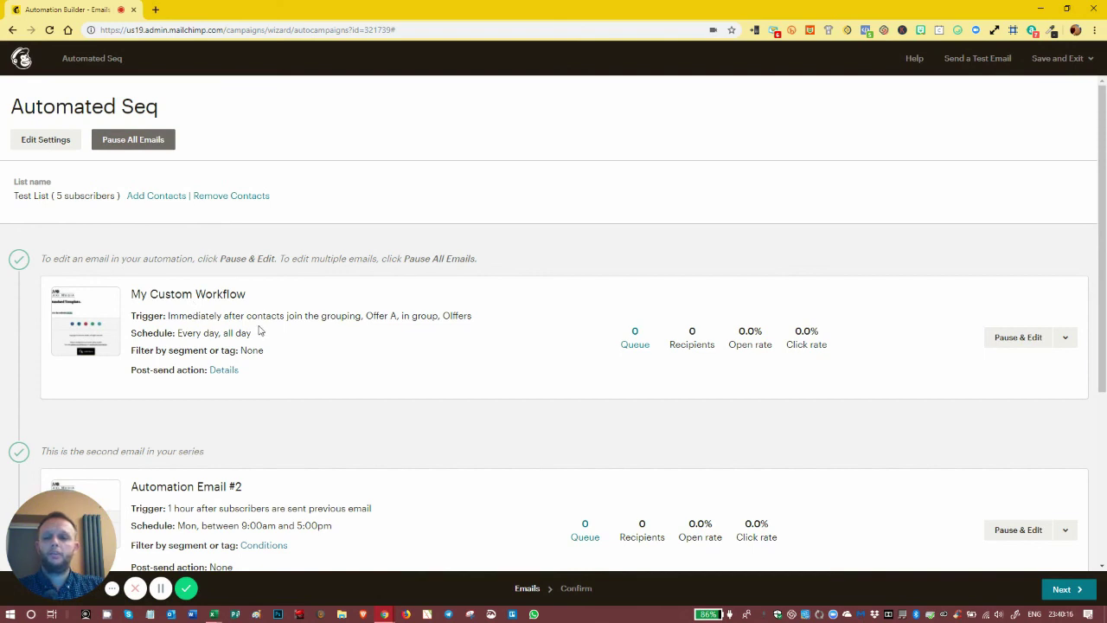
scroll(258, 332, down, 5)
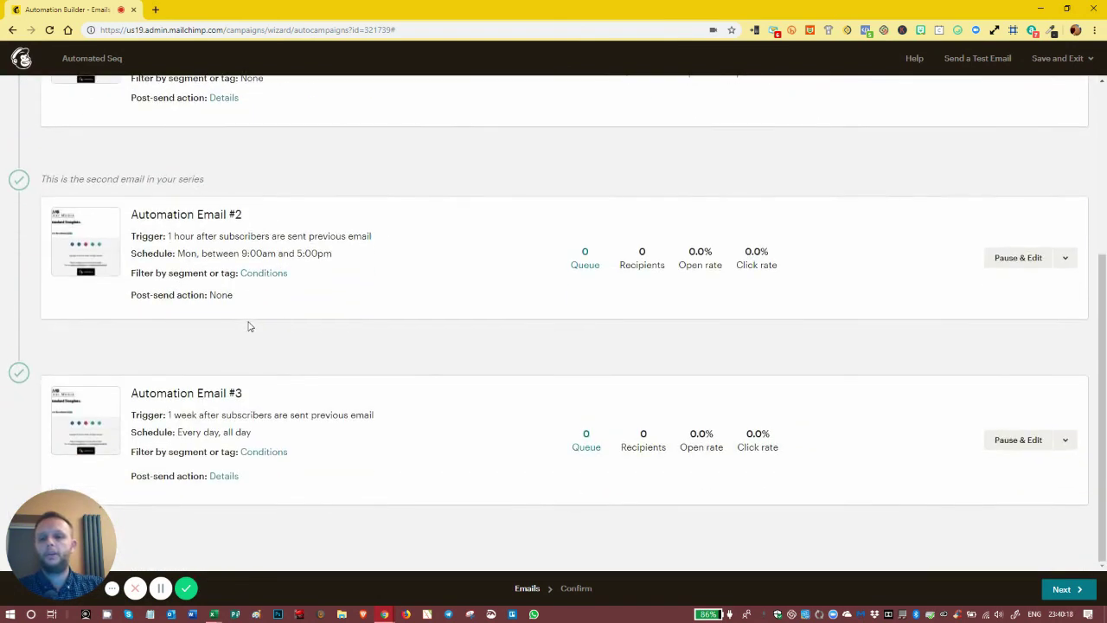
scroll(253, 325, up, 5)
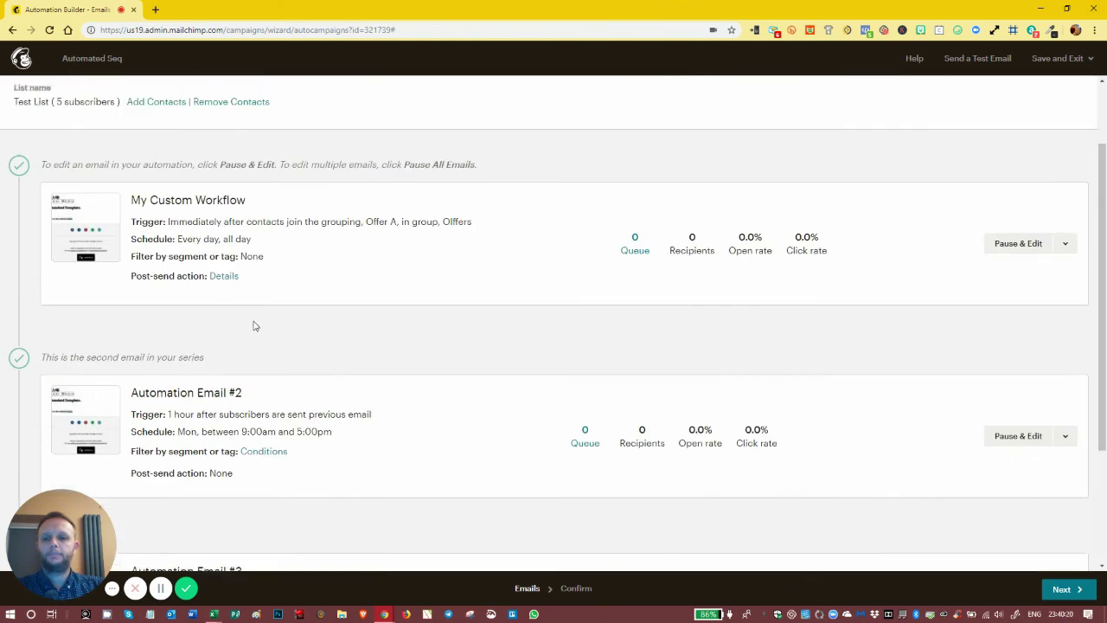
scroll(255, 326, down, 3)
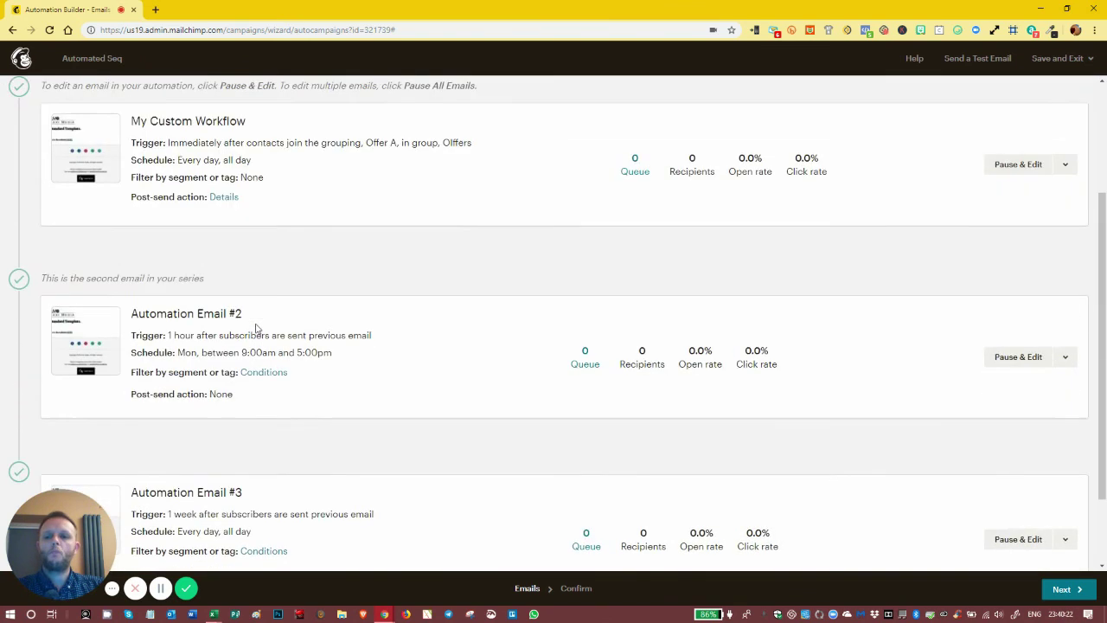
scroll(256, 328, down, 2)
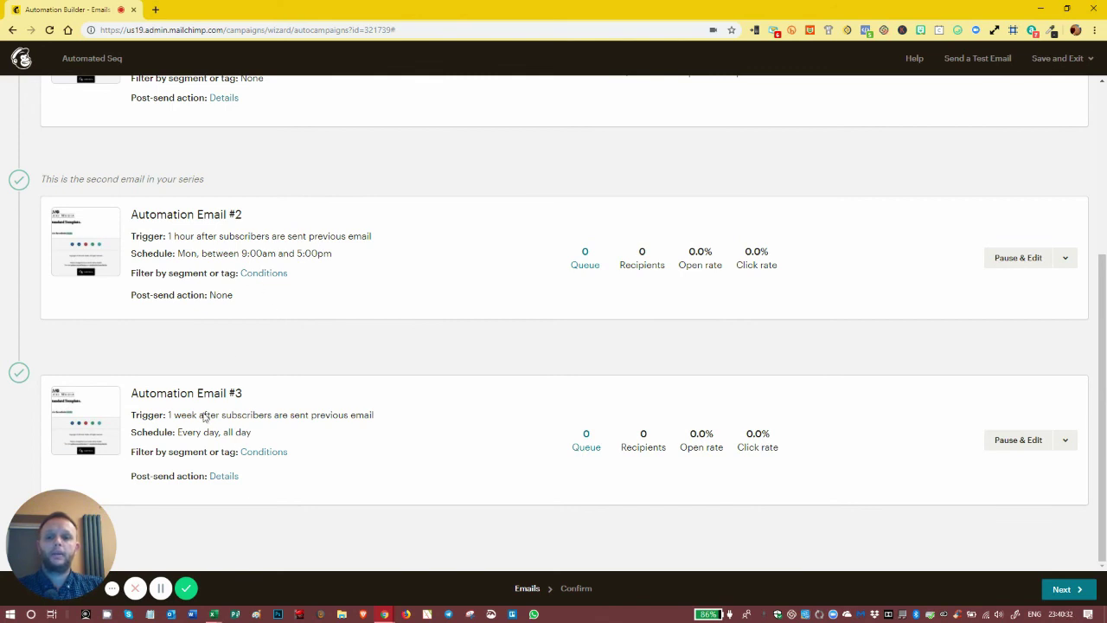
scroll(467, 318, up, 4)
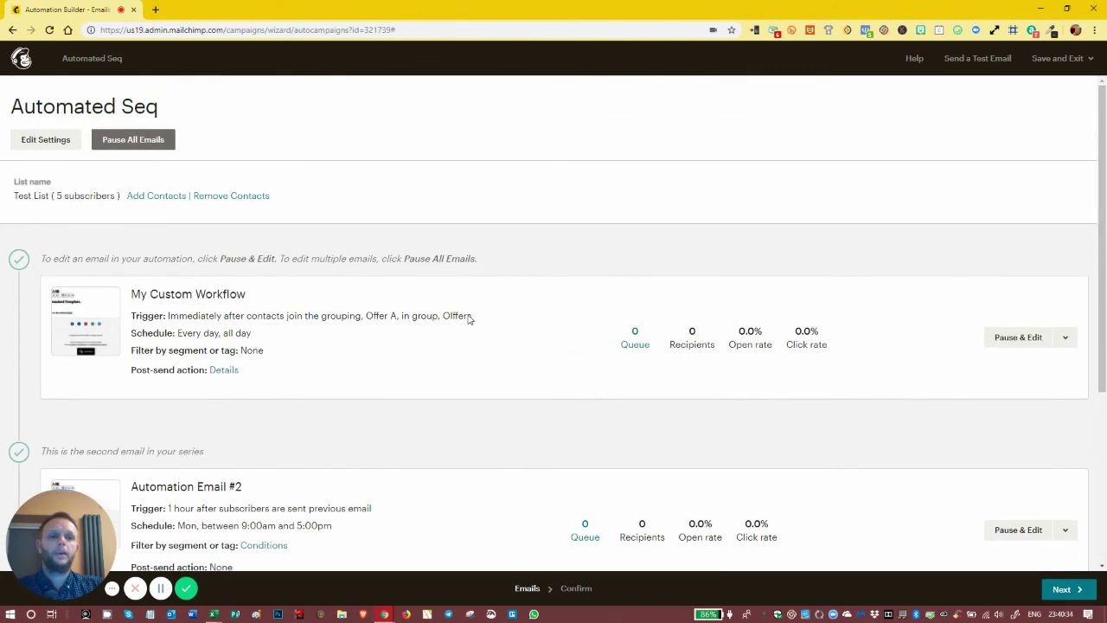